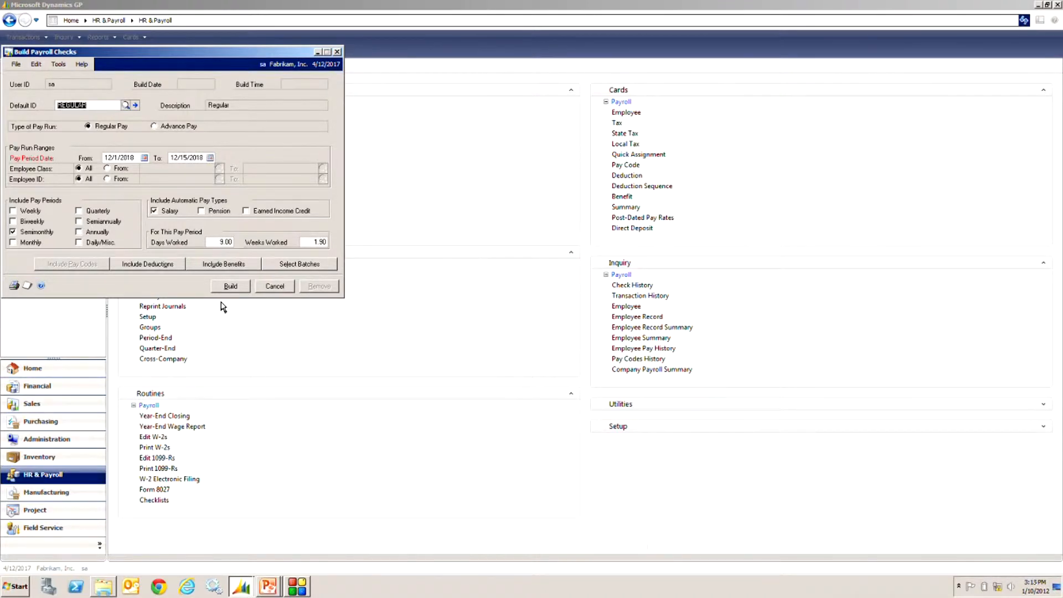
Step: Review the deductions and benefits included in the REGULAR payroll check build
{"action": "left_click", "coordinate": [164, 266]}
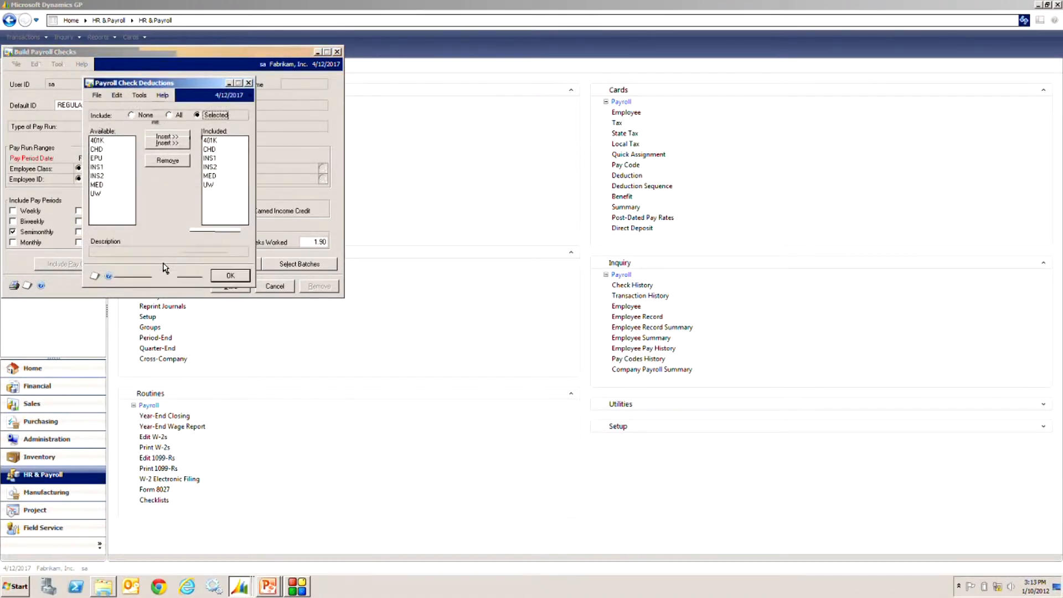
{"action": "left_click", "coordinate": [224, 275]}
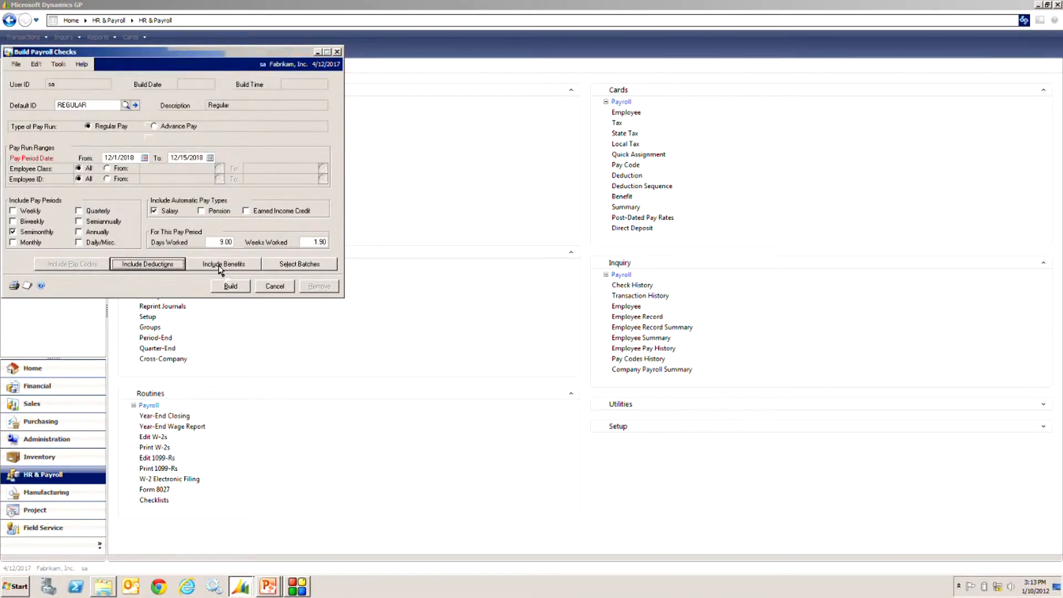
{"action": "left_click", "coordinate": [220, 268]}
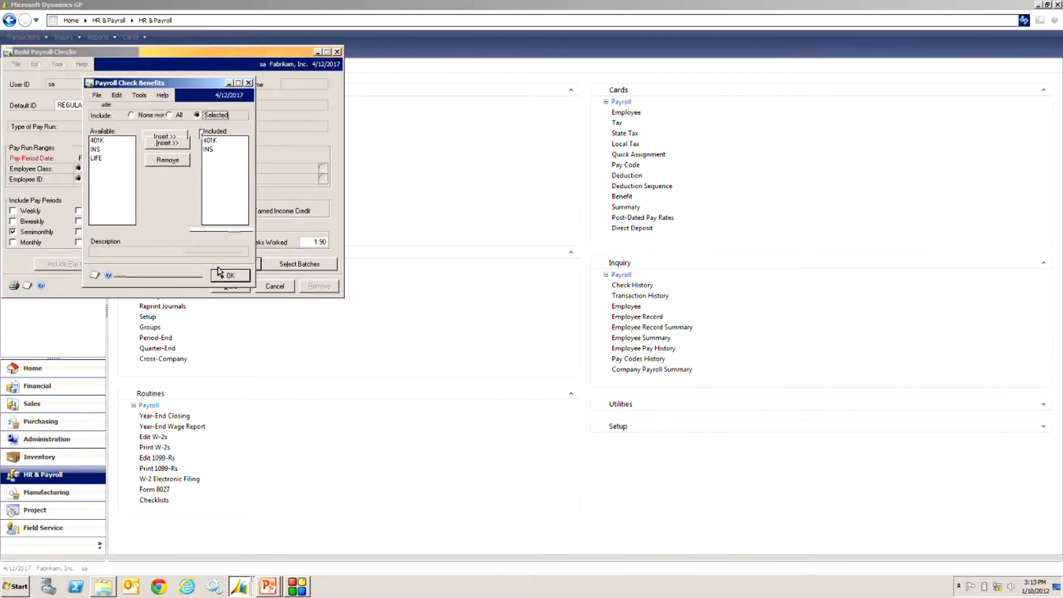
{"action": "left_click", "coordinate": [224, 276]}
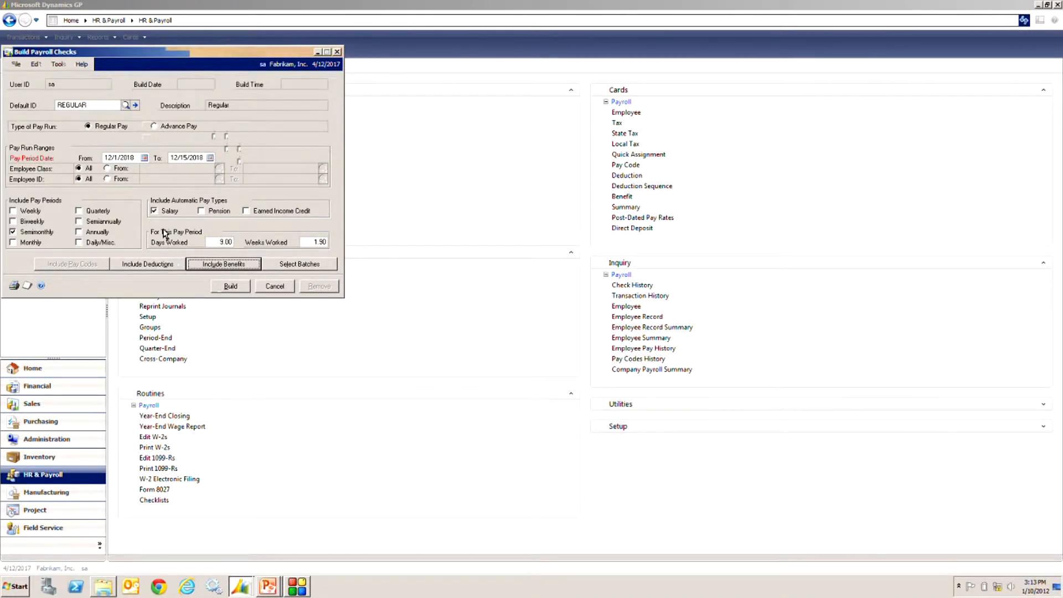
Step: Build the payroll checks, view the Build Check File Report on screen at full size, and close it
{"action": "left_click", "coordinate": [231, 286]}
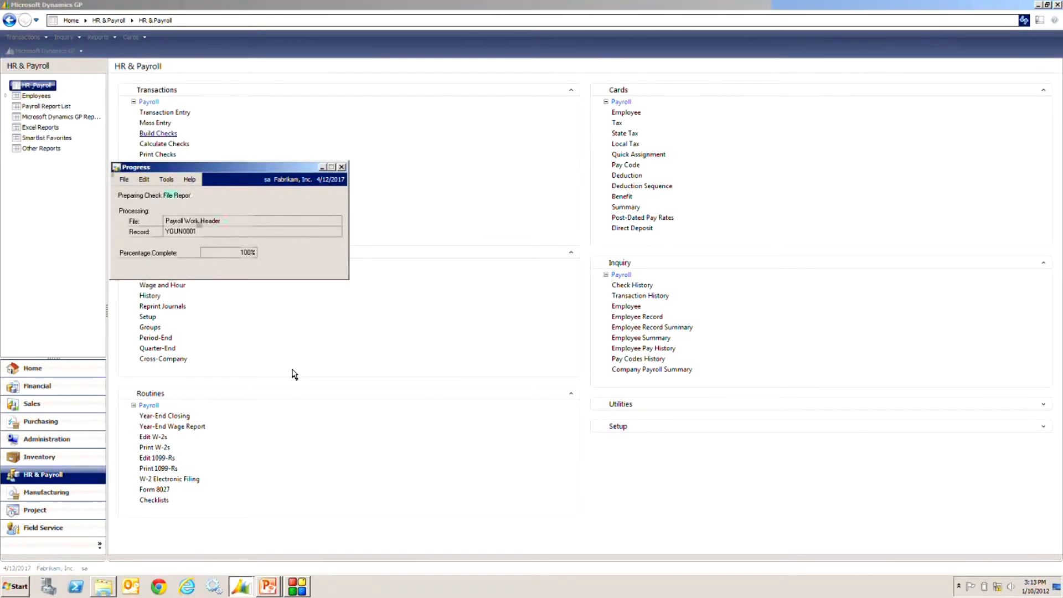
{"action": "left_click", "coordinate": [576, 367]}
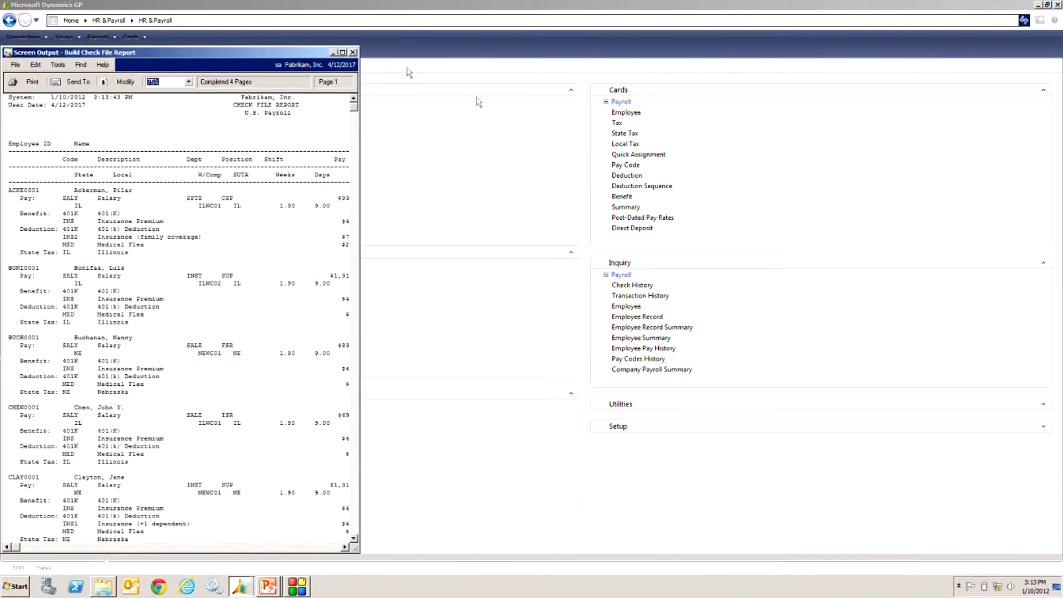
{"action": "left_click", "coordinate": [342, 52]}
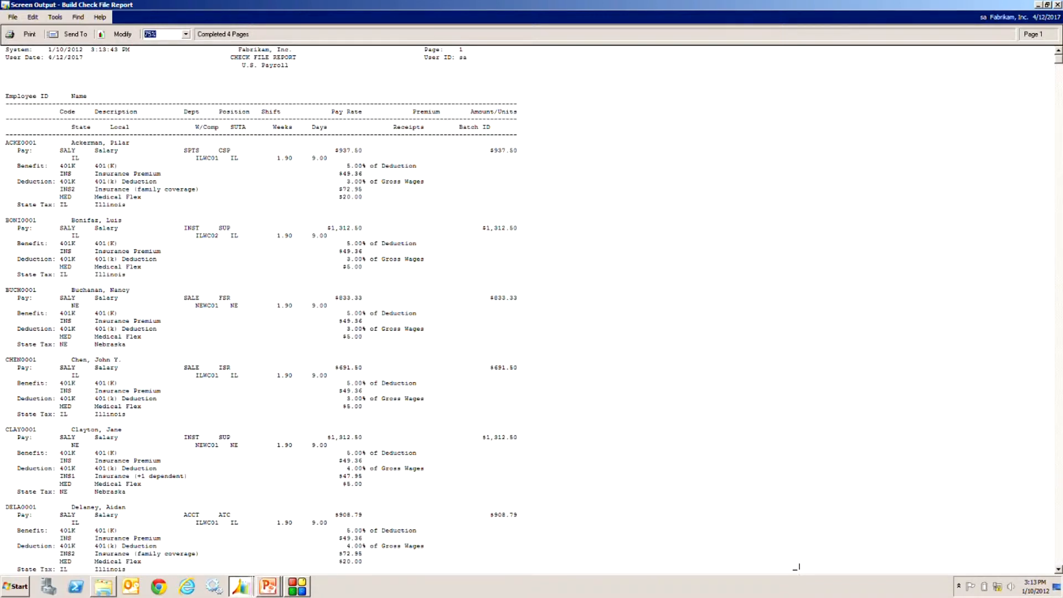
{"action": "left_click", "coordinate": [1058, 5]}
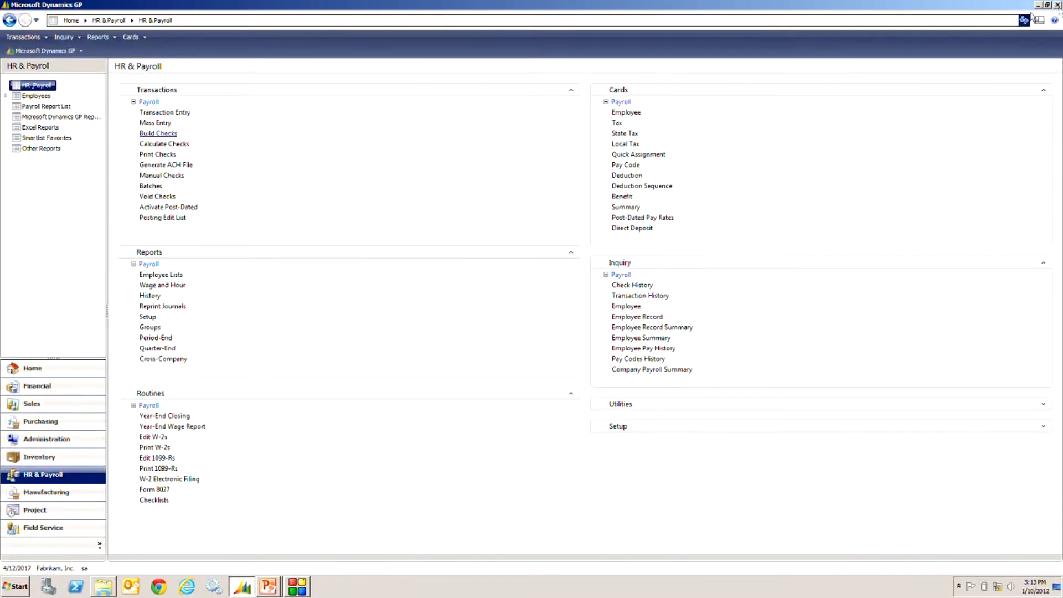
Step: Calculate the payroll checks, send the Precheck Report to the screen, and close it after viewing it at full size
{"action": "left_click", "coordinate": [165, 144]}
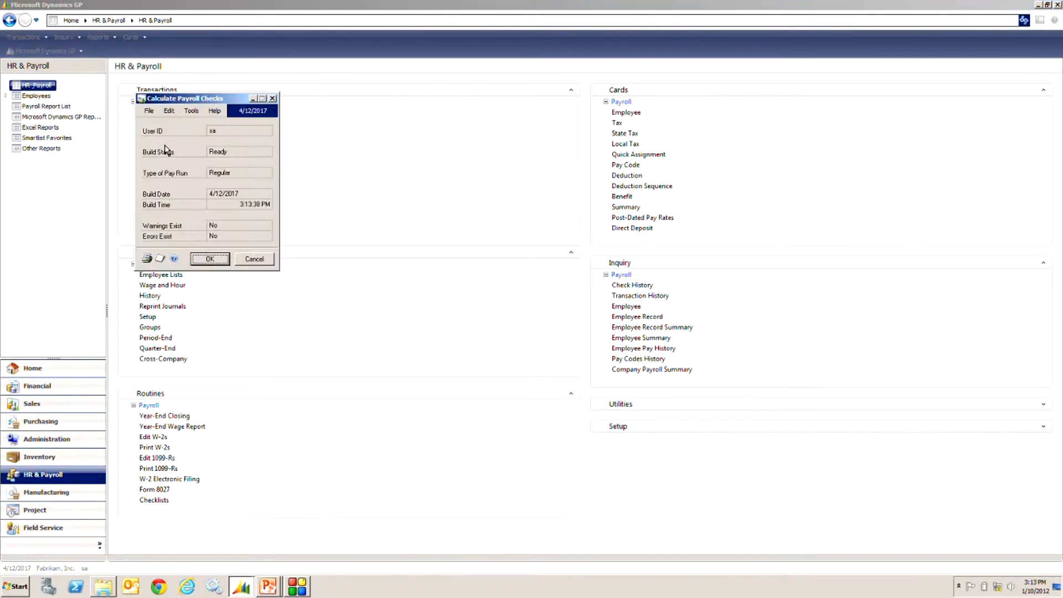
{"action": "left_click", "coordinate": [211, 259]}
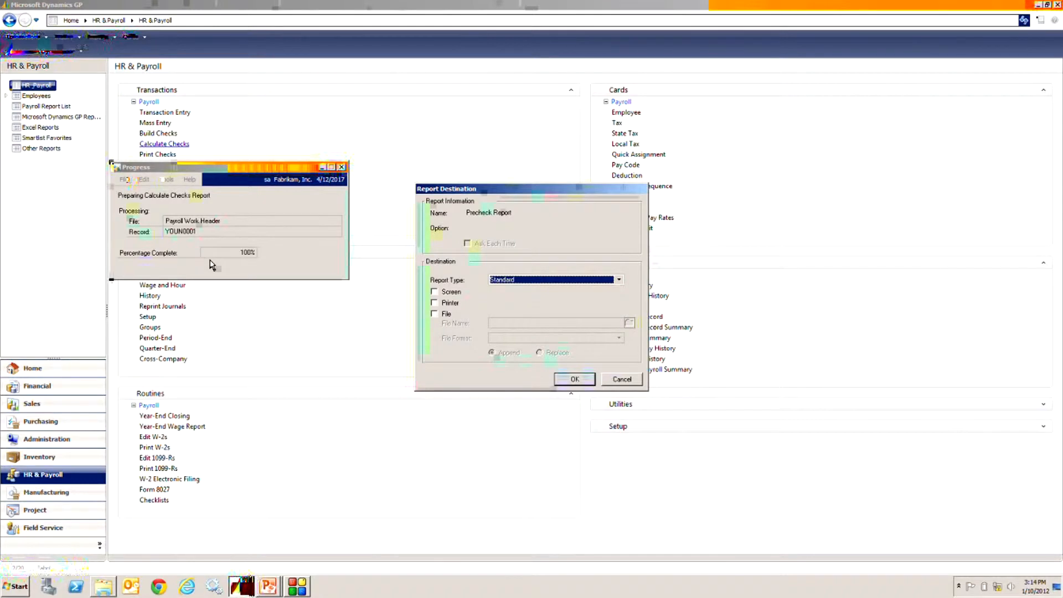
{"action": "left_click", "coordinate": [434, 292]}
{"action": "left_click", "coordinate": [575, 379]}
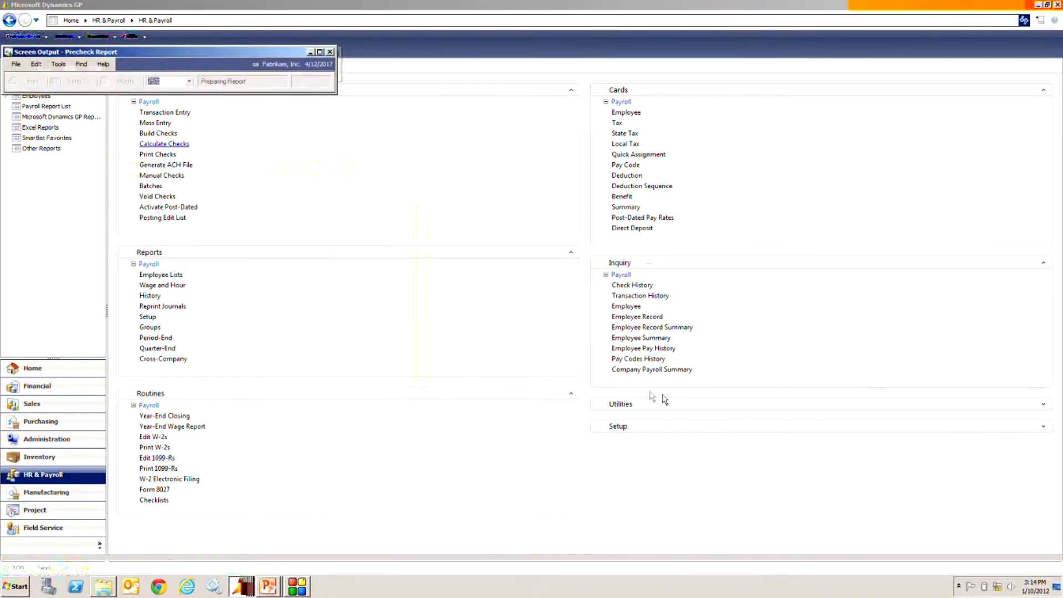
{"action": "left_click", "coordinate": [342, 52]}
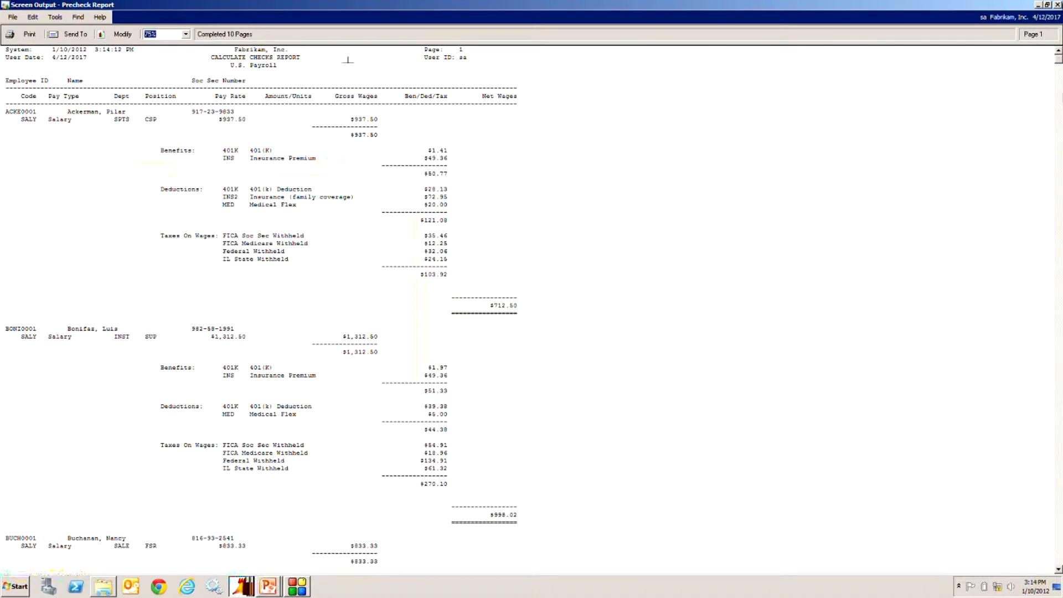
{"action": "left_click", "coordinate": [1057, 5]}
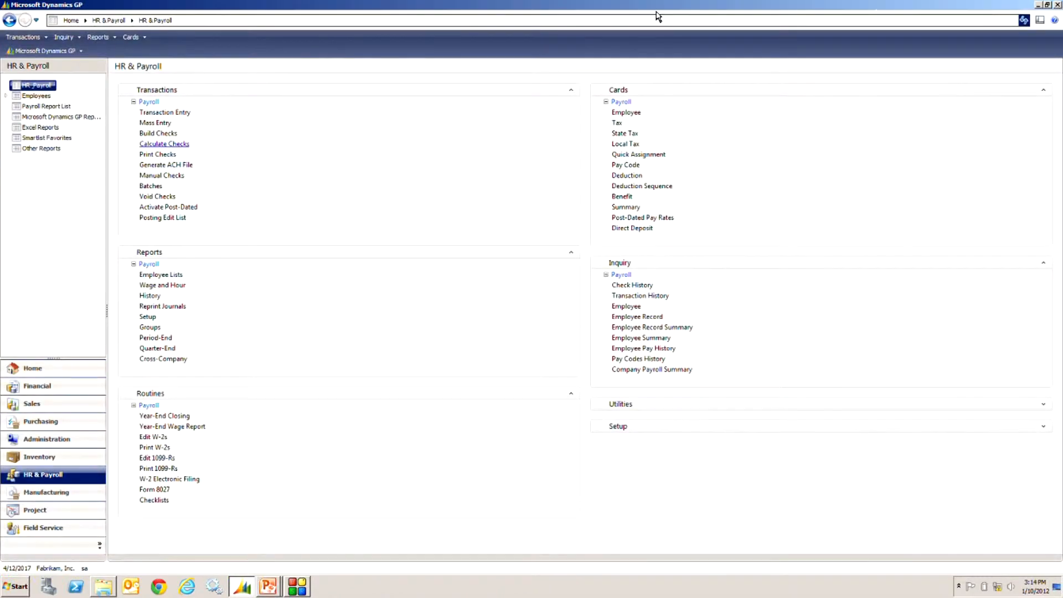
Step: Process Calculate Employee Deposits for the PAYROLL checkbook before printing the payroll checks
{"action": "left_click", "coordinate": [156, 160]}
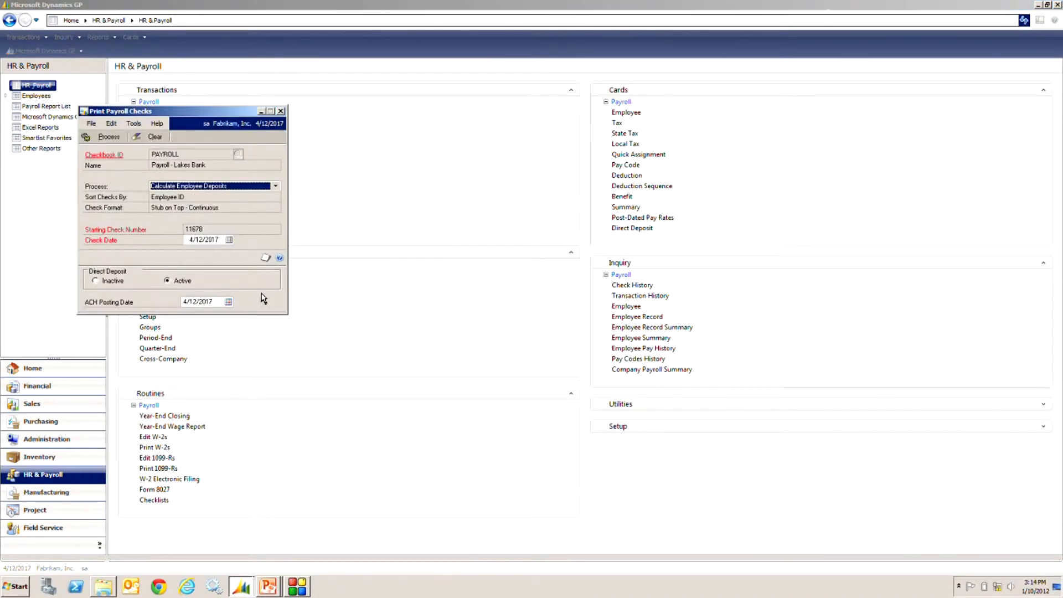
{"action": "left_click", "coordinate": [103, 139]}
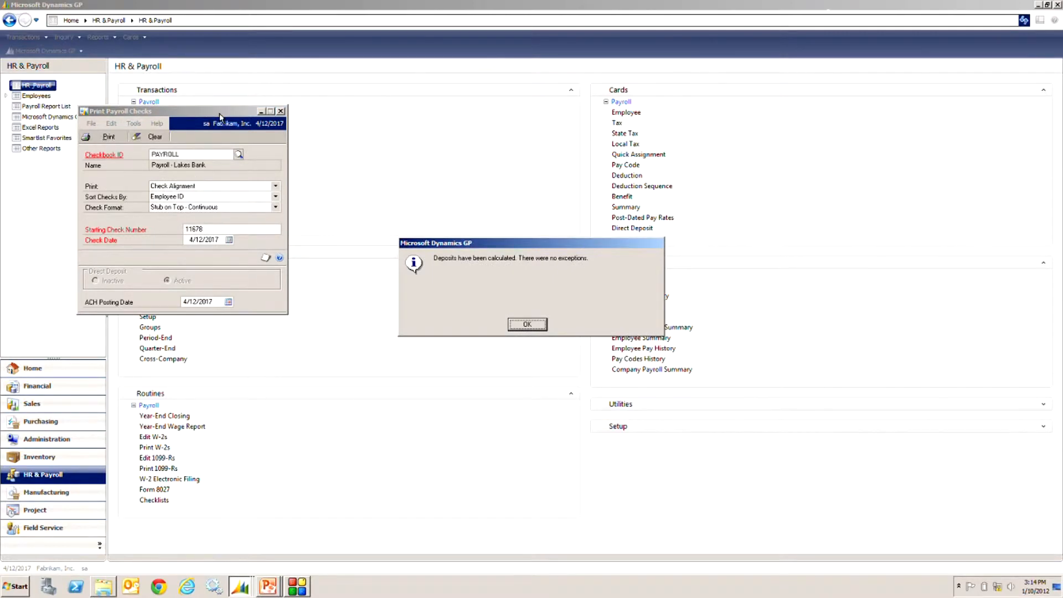
{"action": "left_click", "coordinate": [528, 326]}
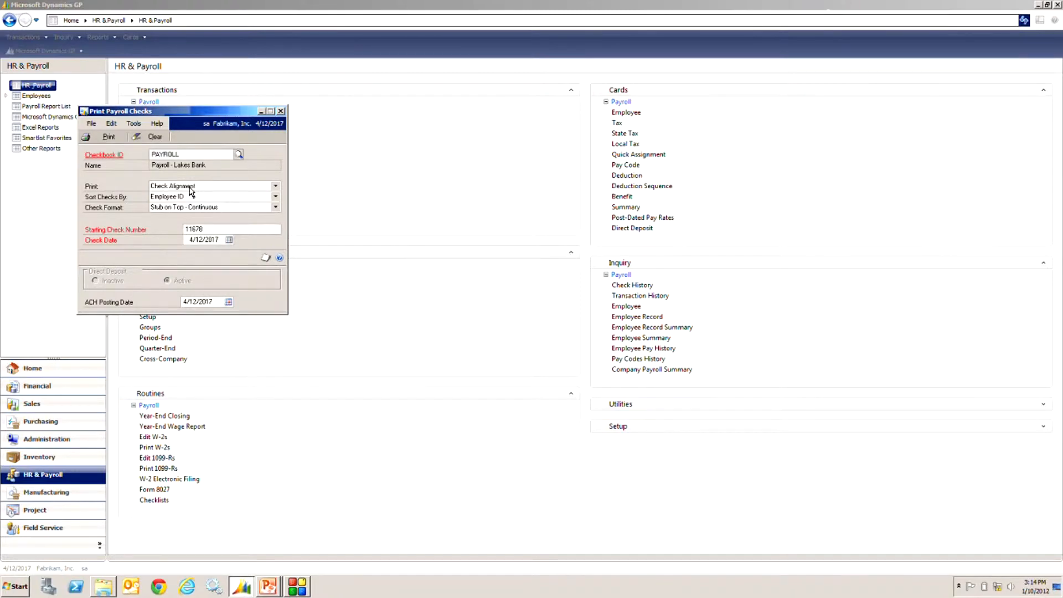
Step: Print the check alignment form to the screen in the Stub on Top - Continuous format and close the preview
{"action": "left_click", "coordinate": [106, 137]}
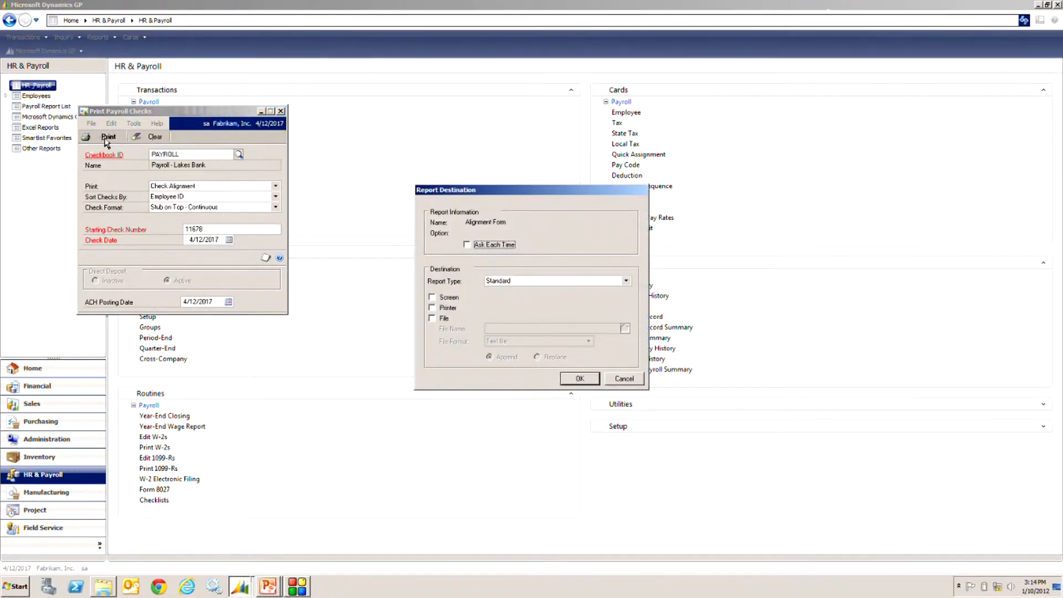
{"action": "left_click", "coordinate": [452, 299]}
{"action": "left_click", "coordinate": [577, 382]}
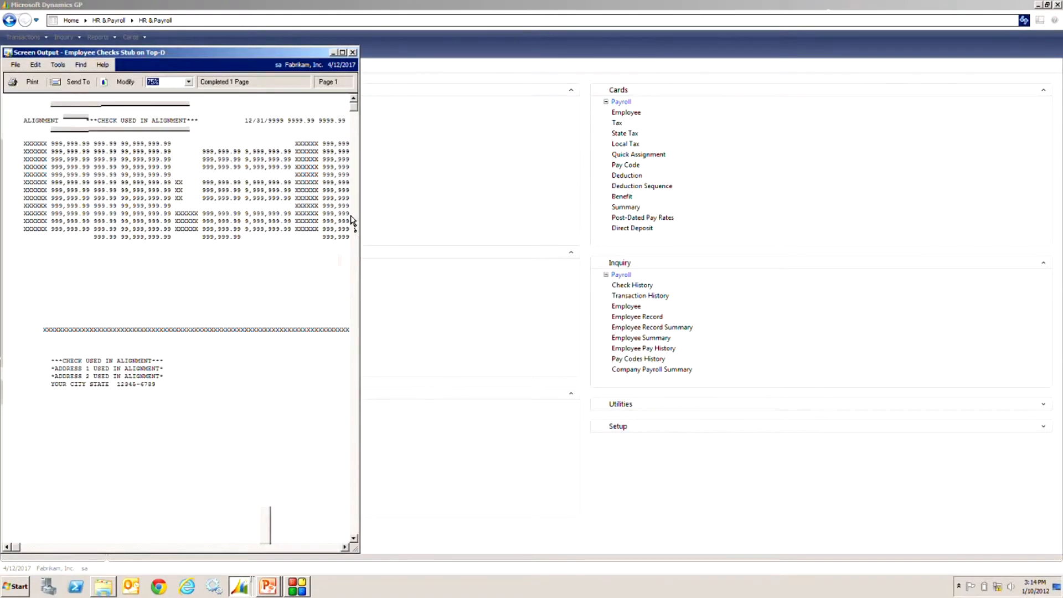
{"action": "left_click", "coordinate": [353, 53]}
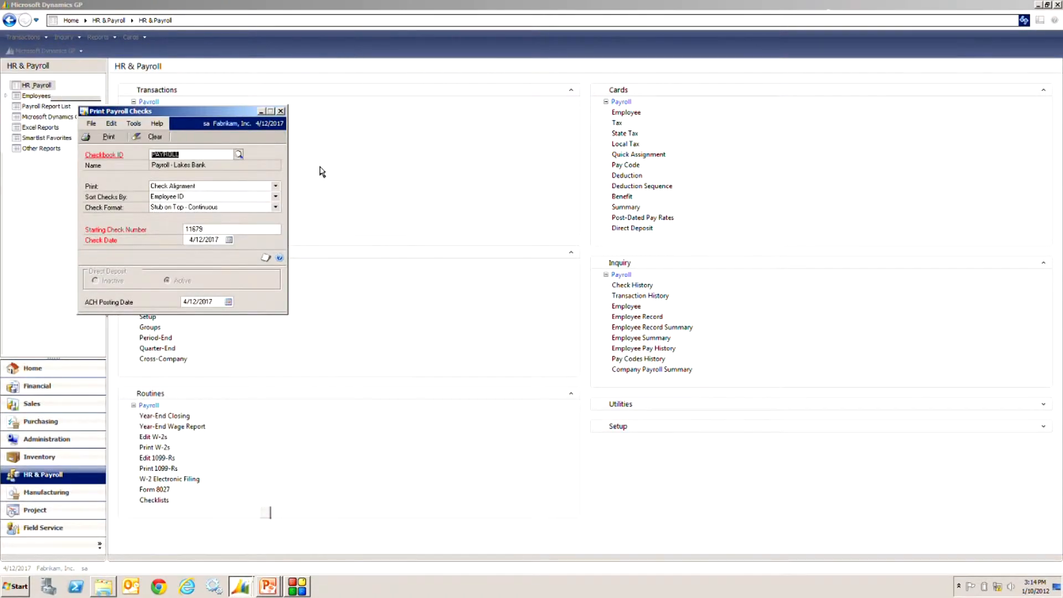
Step: Print the employee checks to the screen, view them at full size, and close the output
{"action": "left_click", "coordinate": [277, 186]}
{"action": "left_click", "coordinate": [252, 205]}
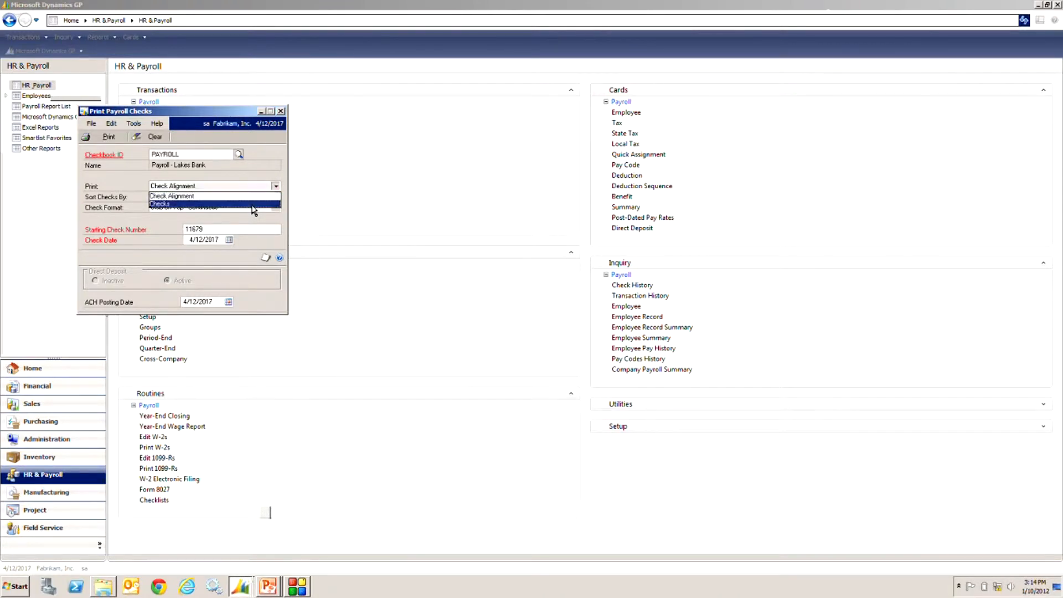
{"action": "left_click", "coordinate": [93, 136]}
{"action": "left_click", "coordinate": [575, 379]}
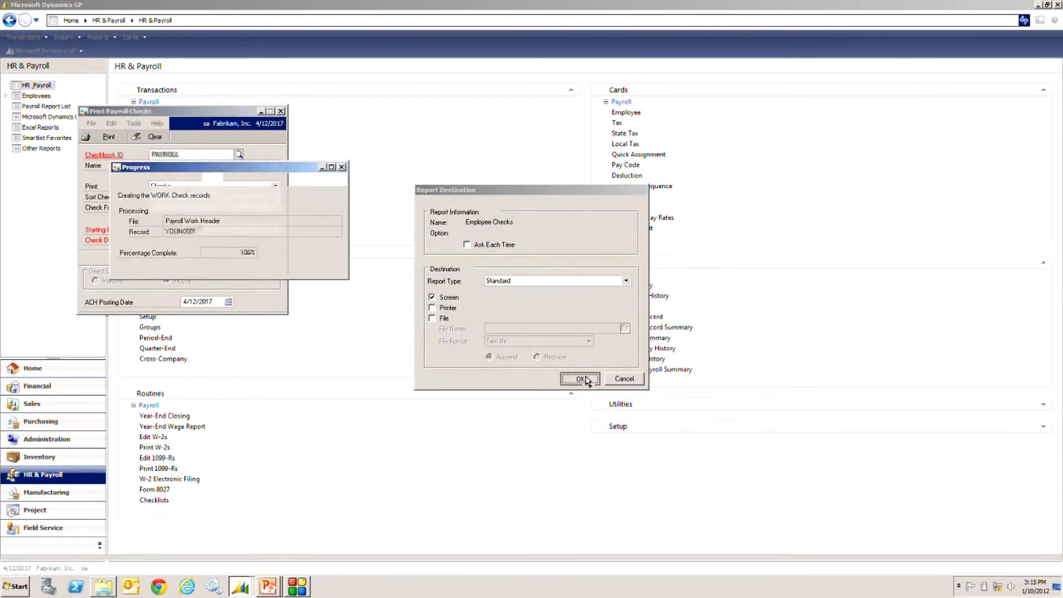
{"action": "left_click", "coordinate": [341, 52]}
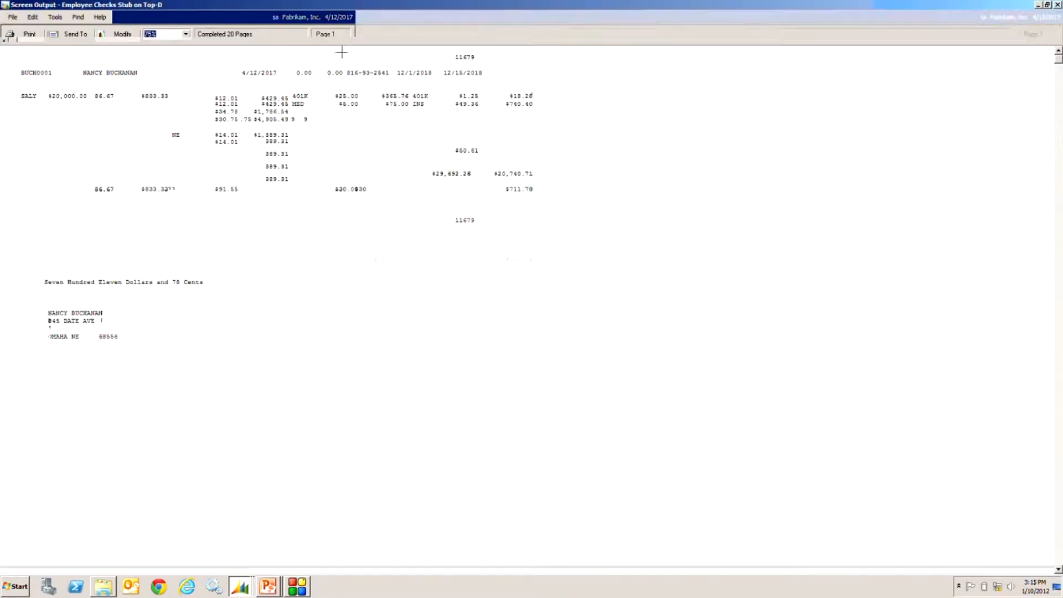
{"action": "left_click", "coordinate": [1057, 4]}
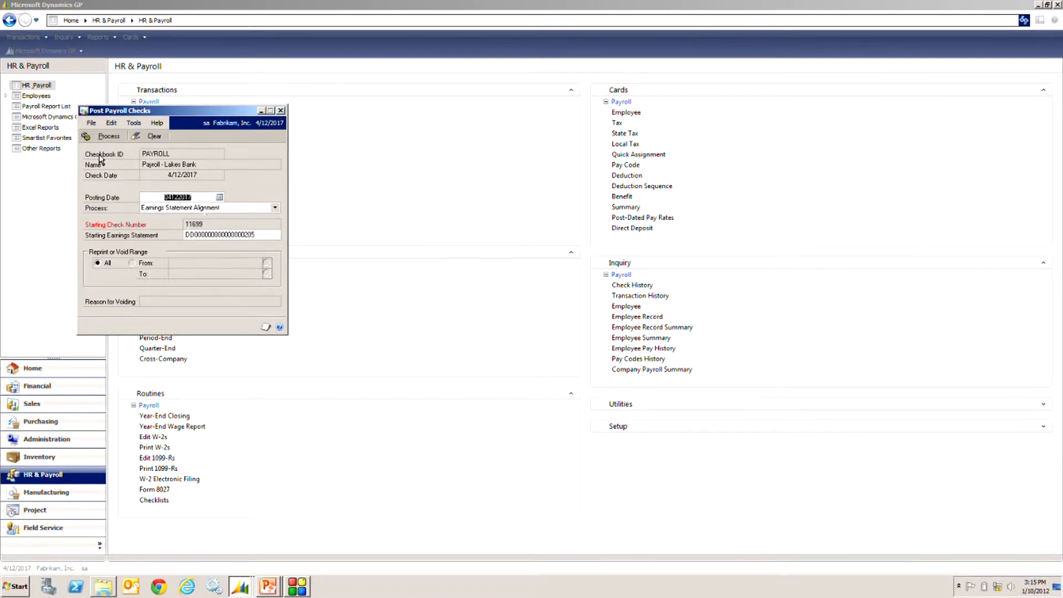
Step: Process the Earnings Statement Alignment with output to the screen and close the alignment form
{"action": "left_click", "coordinate": [104, 136]}
{"action": "left_click", "coordinate": [446, 297]}
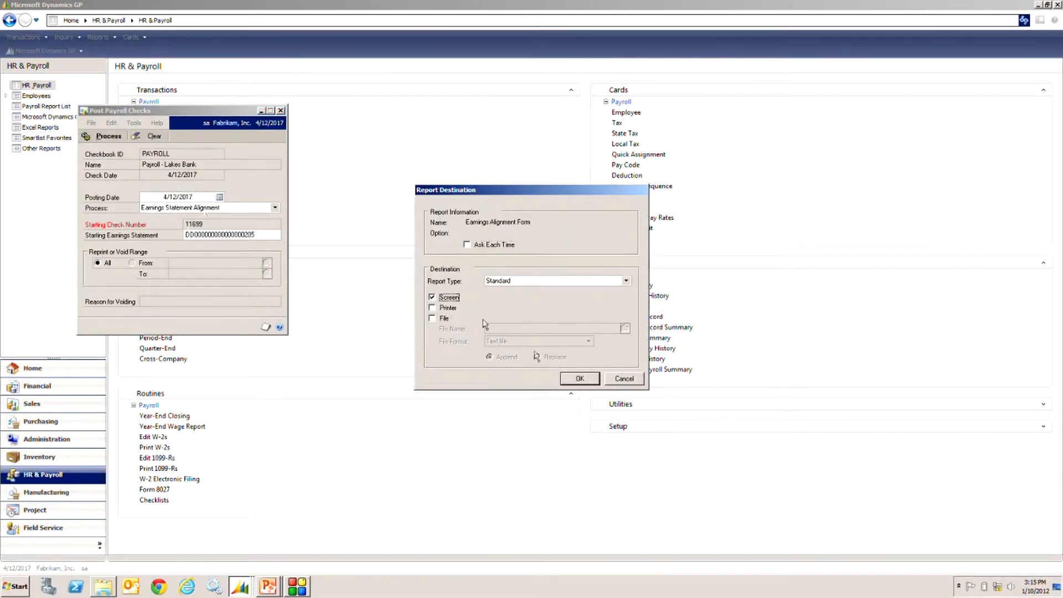
{"action": "left_click", "coordinate": [576, 378]}
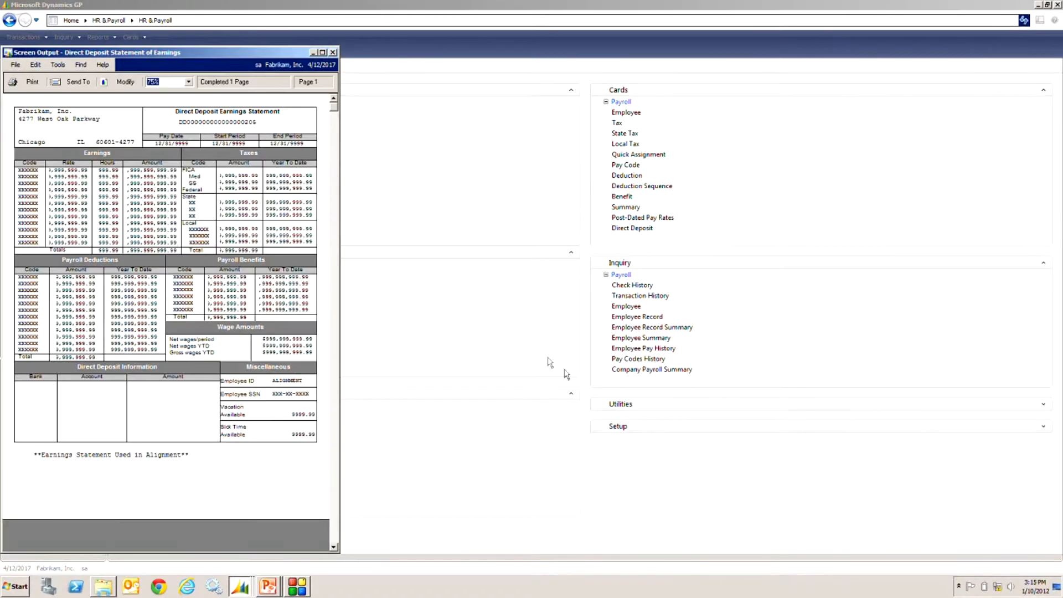
{"action": "left_click", "coordinate": [333, 52]}
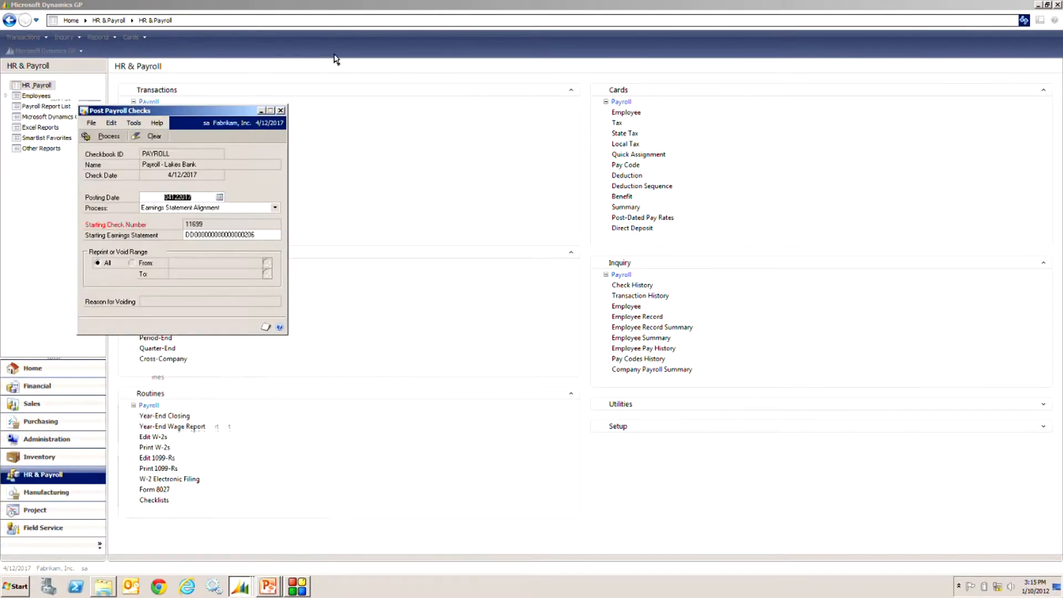
Step: Print the direct deposit earnings statements to the screen, look through them at full size, and close the output
{"action": "left_click", "coordinate": [276, 208]}
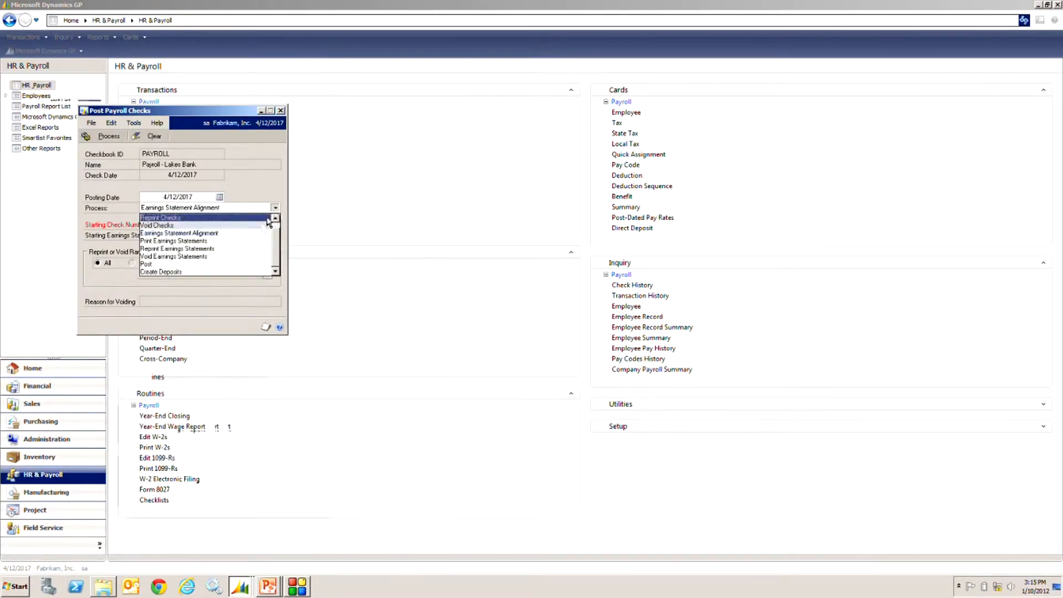
{"action": "left_click", "coordinate": [257, 236]}
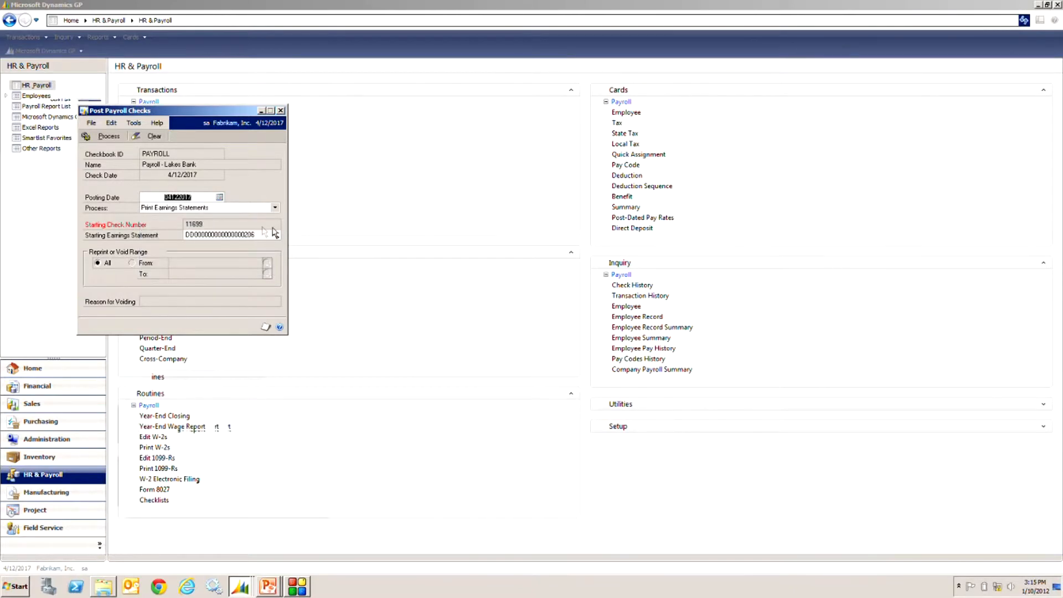
{"action": "left_click", "coordinate": [95, 139]}
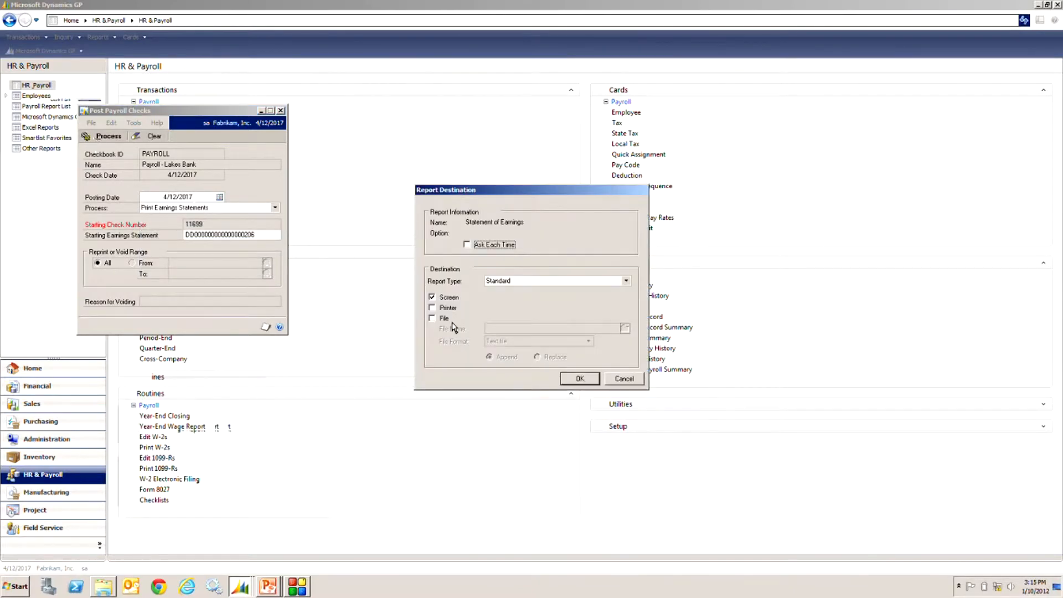
{"action": "left_click", "coordinate": [587, 380]}
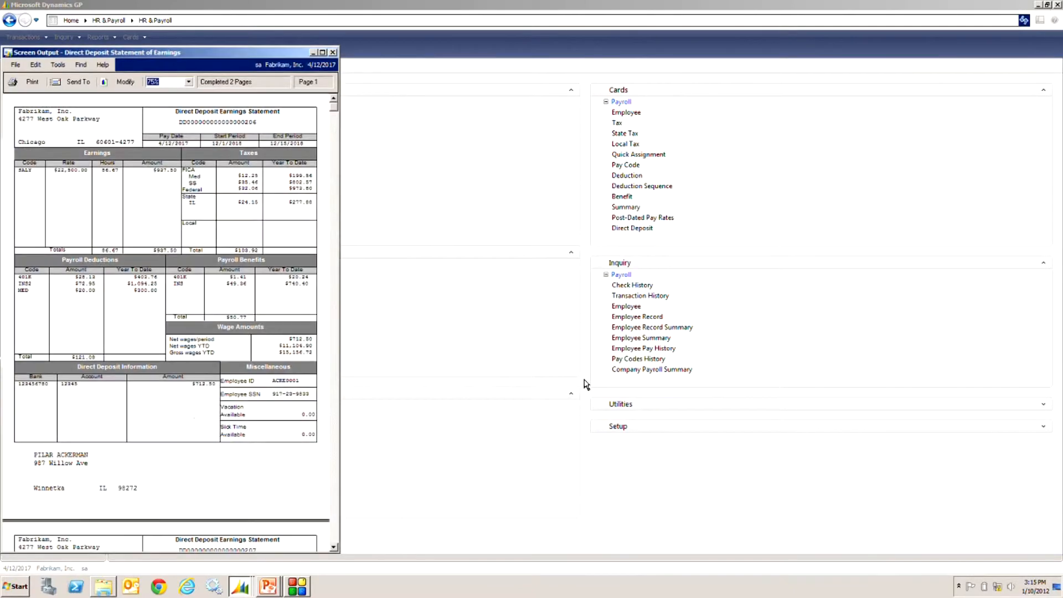
{"action": "left_click", "coordinate": [318, 54]}
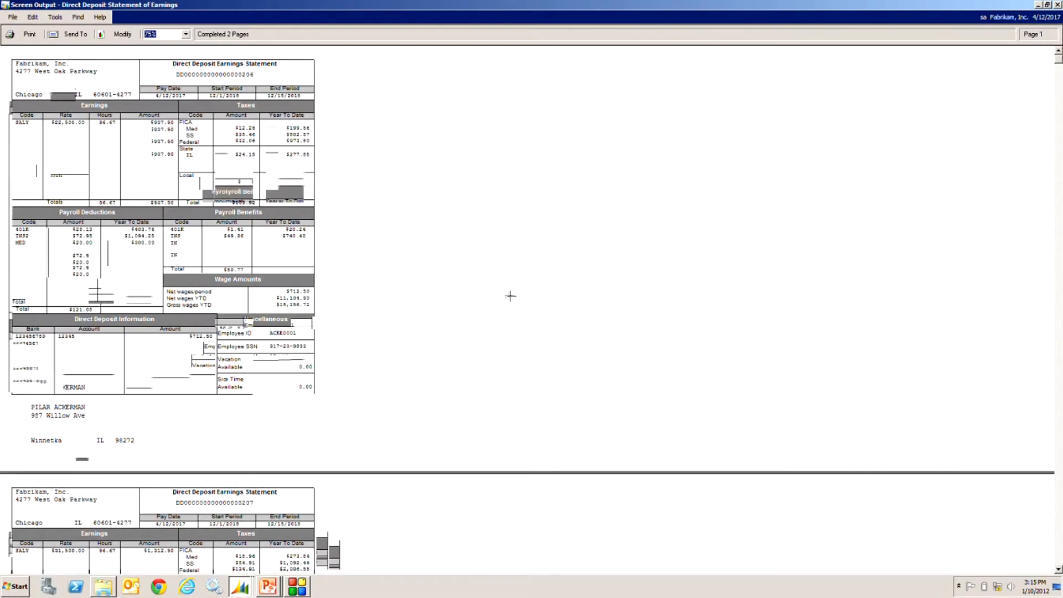
{"action": "scroll", "coordinate": [510, 298], "scroll_direction": "down", "scroll_amount": 3}
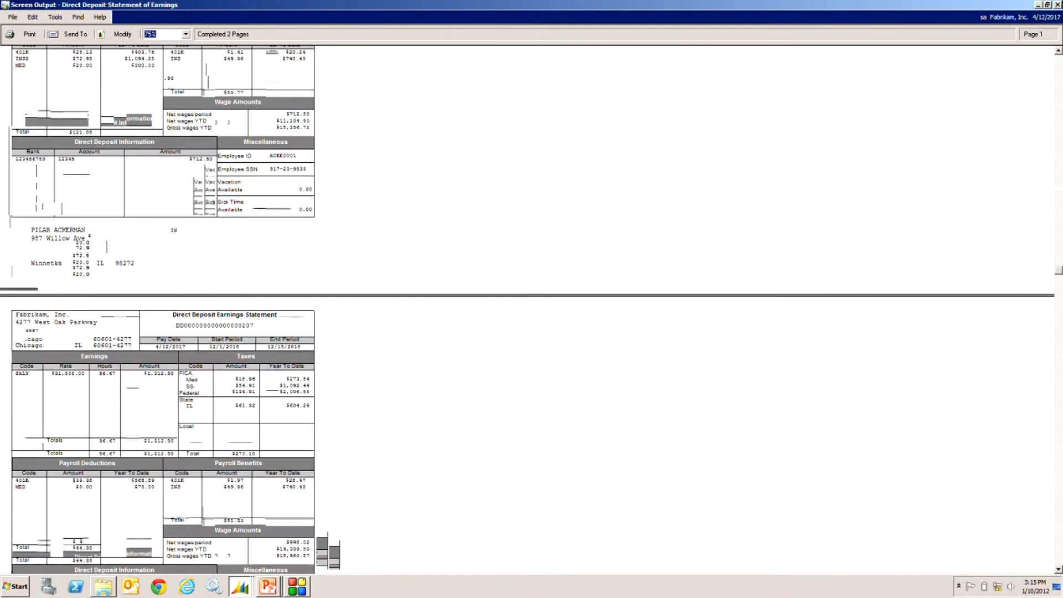
{"action": "left_click", "coordinate": [1057, 5]}
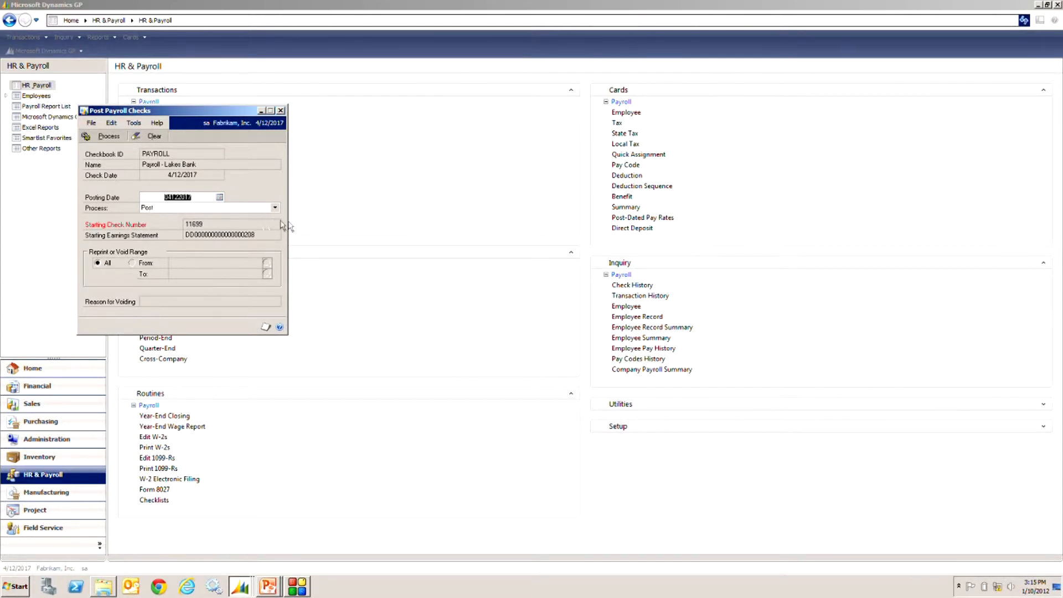
Step: Post the payroll checks dated 4/12/2017, sending the Direct Deposit Check Register and the Check Posting Register to the screen
{"action": "left_click", "coordinate": [109, 137]}
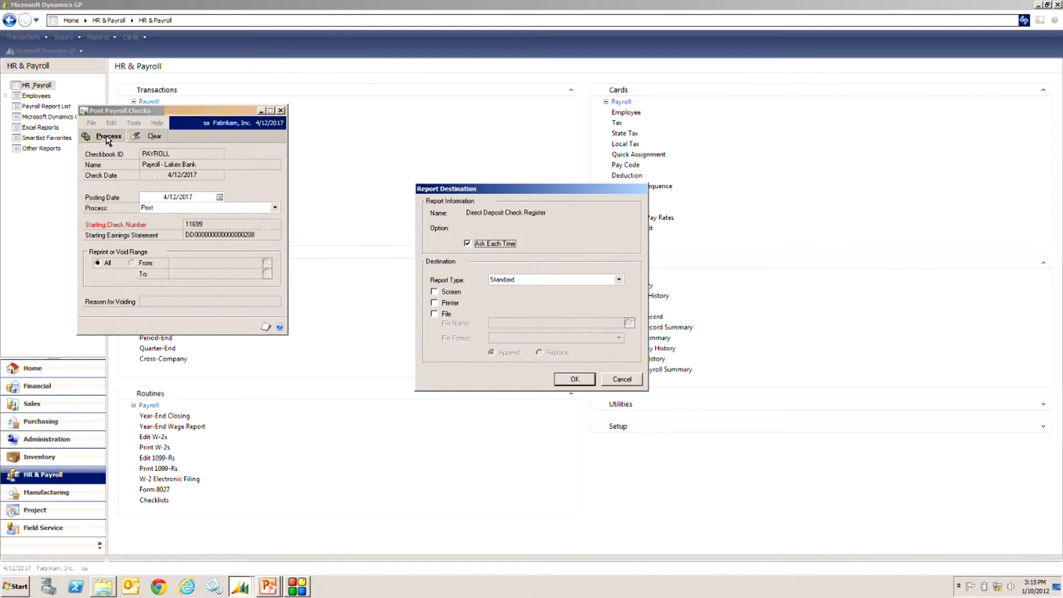
{"action": "left_click", "coordinate": [444, 293]}
{"action": "left_click", "coordinate": [574, 379]}
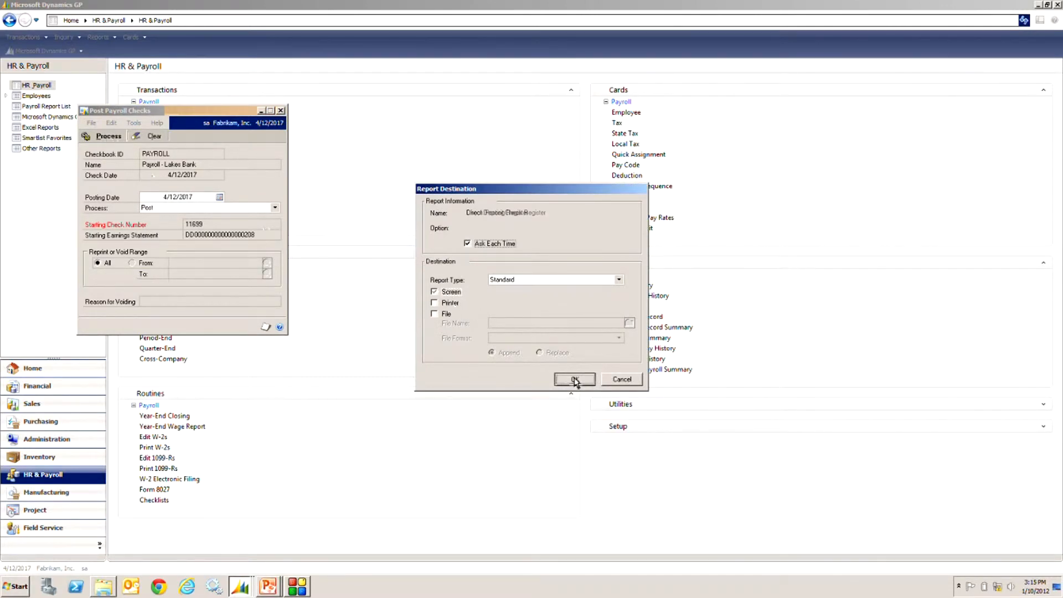
{"action": "left_click", "coordinate": [449, 293]}
{"action": "left_click", "coordinate": [574, 379]}
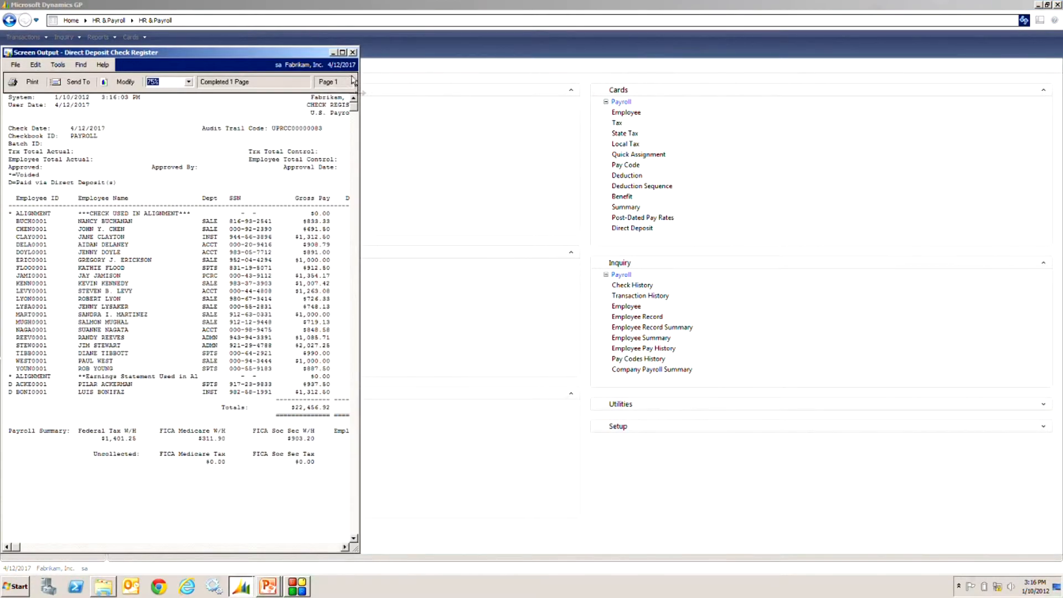
Step: Review the Direct Deposit Check Register and the Check Posting Register at full size, closing each one
{"action": "left_click", "coordinate": [342, 52]}
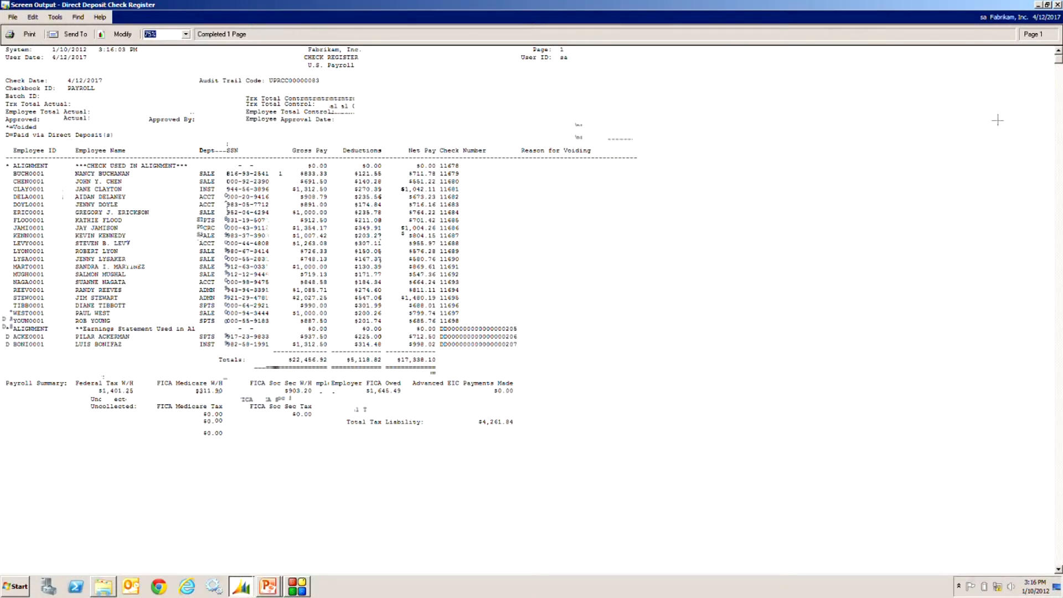
{"action": "left_click", "coordinate": [1057, 5]}
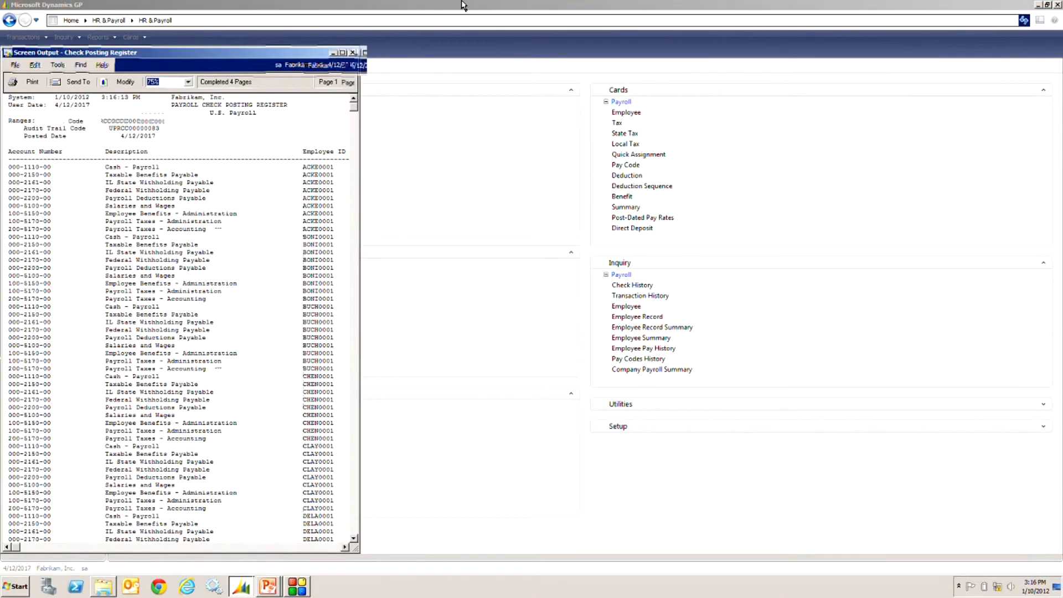
{"action": "left_click", "coordinate": [344, 52]}
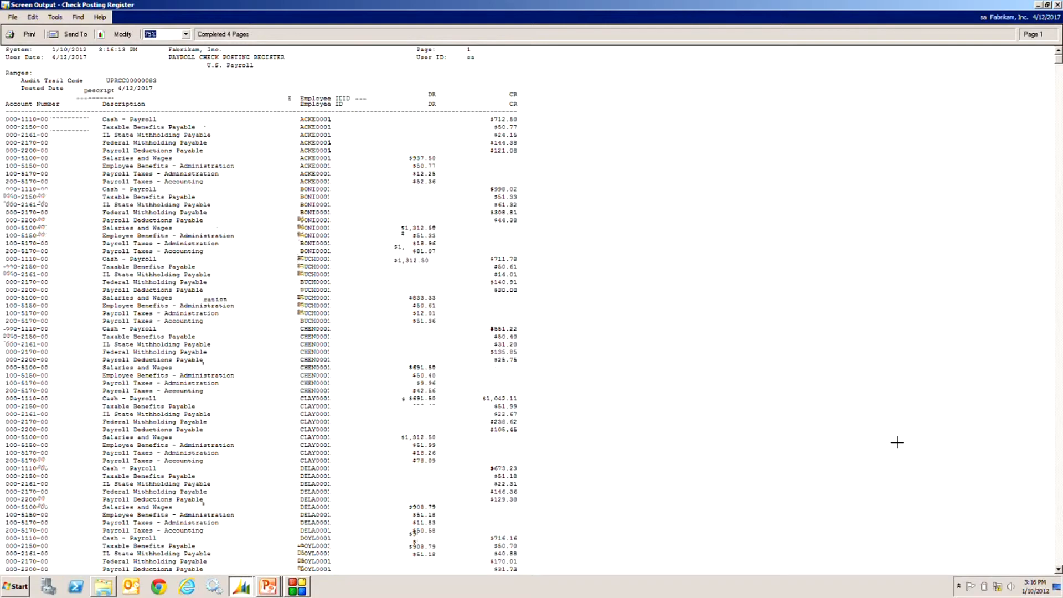
{"action": "left_click", "coordinate": [1057, 5]}
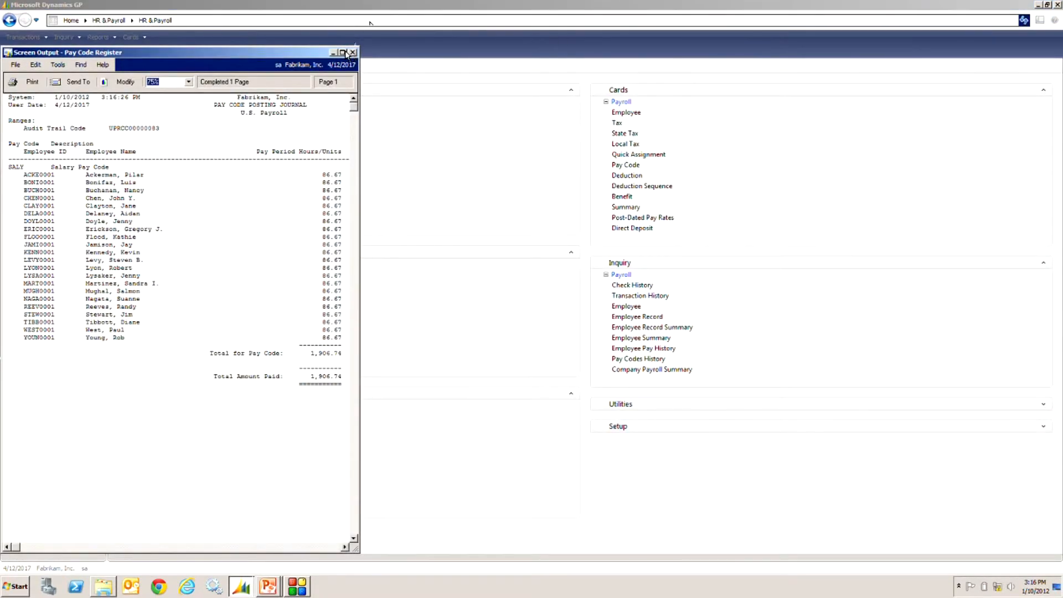
Step: Review the Pay Code, Department, and Position registers at full size, closing each one
{"action": "left_click", "coordinate": [343, 52]}
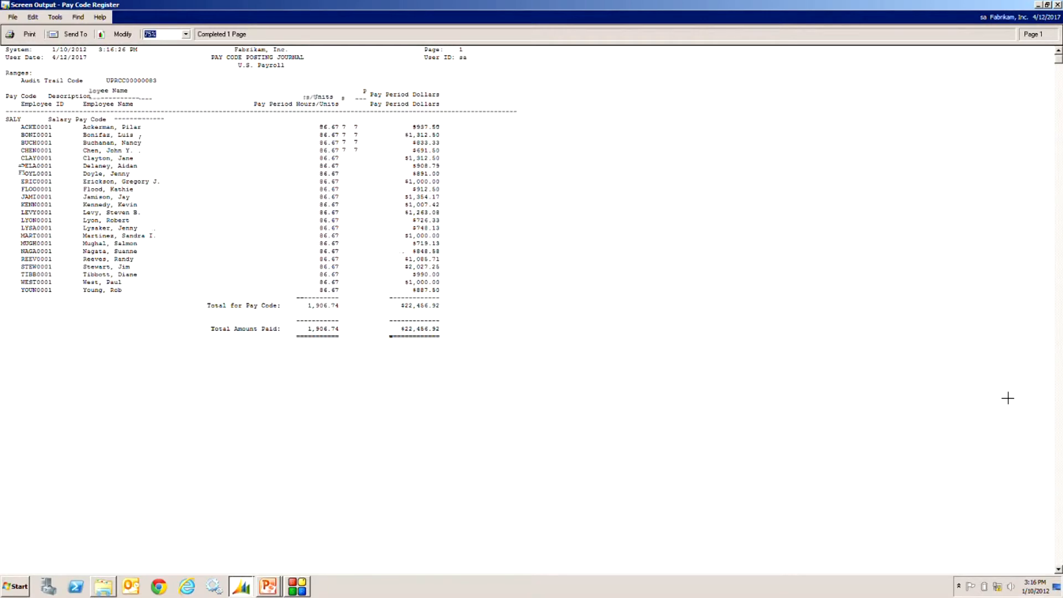
{"action": "left_click", "coordinate": [1057, 5]}
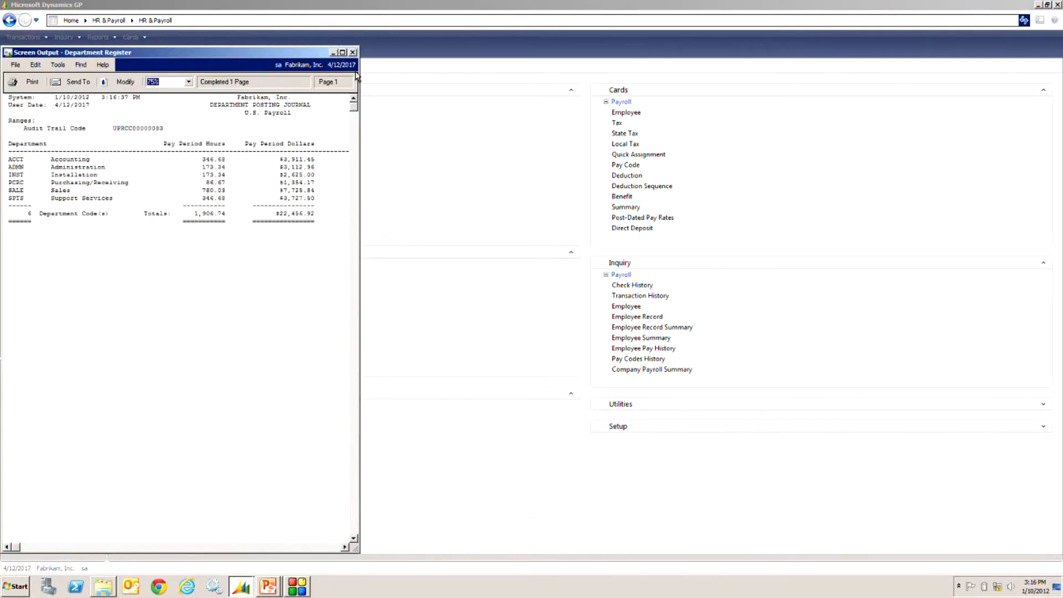
{"action": "left_click", "coordinate": [343, 53]}
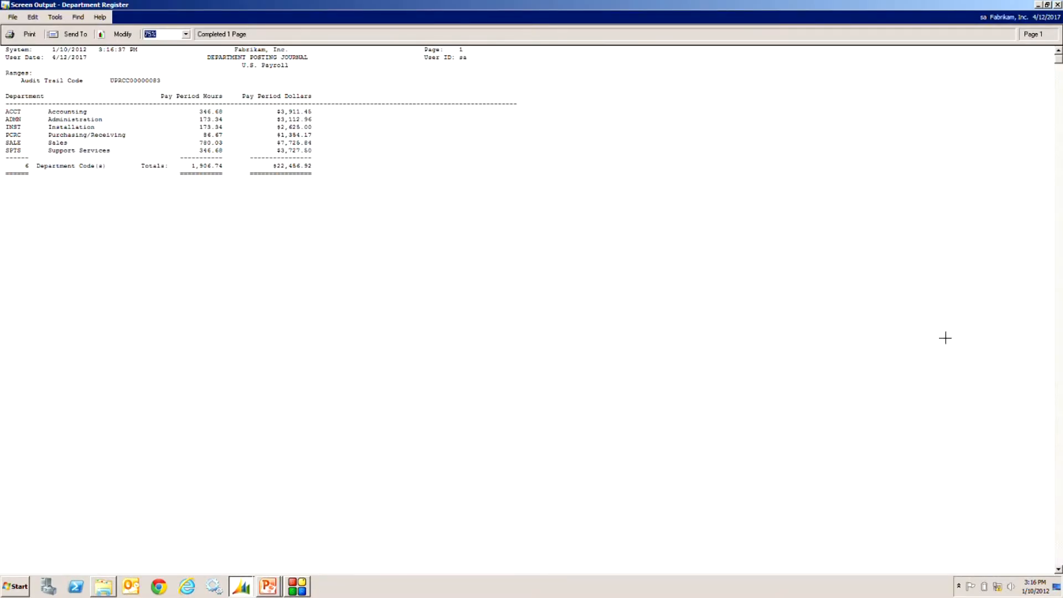
{"action": "left_click", "coordinate": [1058, 5]}
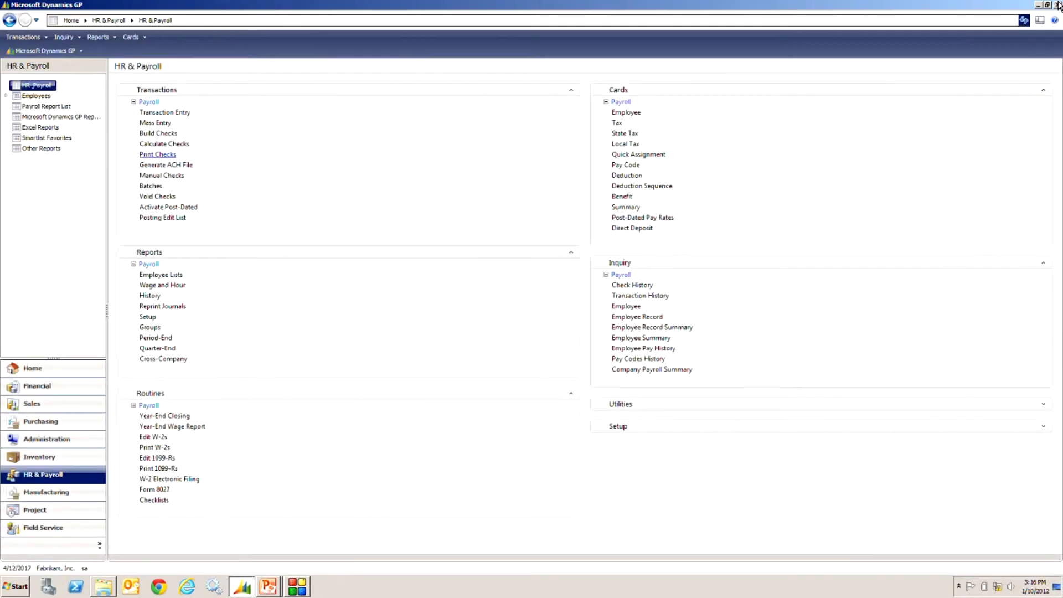
{"action": "left_click", "coordinate": [343, 54]}
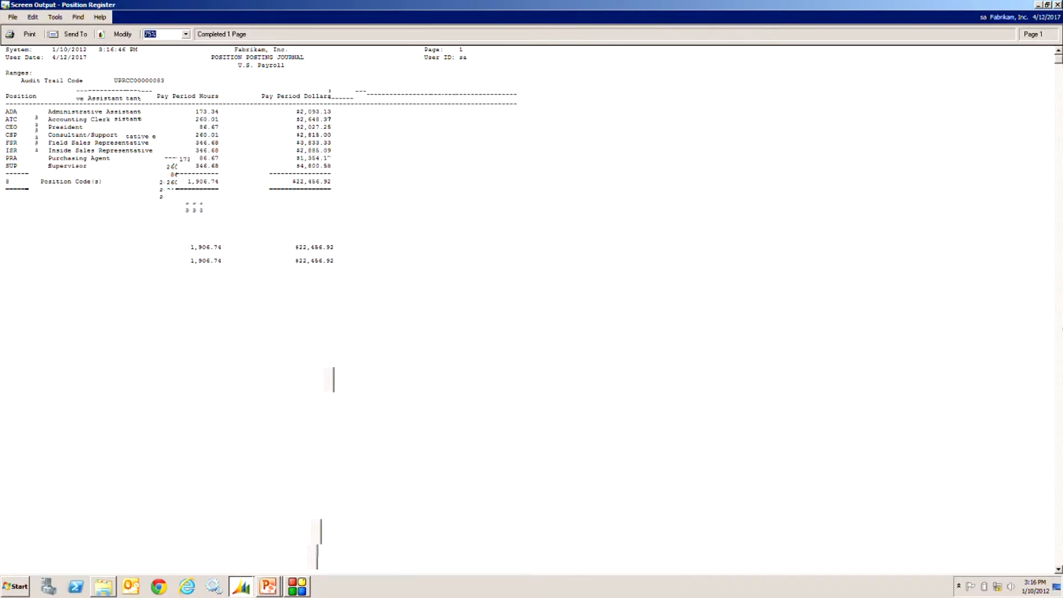
{"action": "left_click", "coordinate": [1058, 5]}
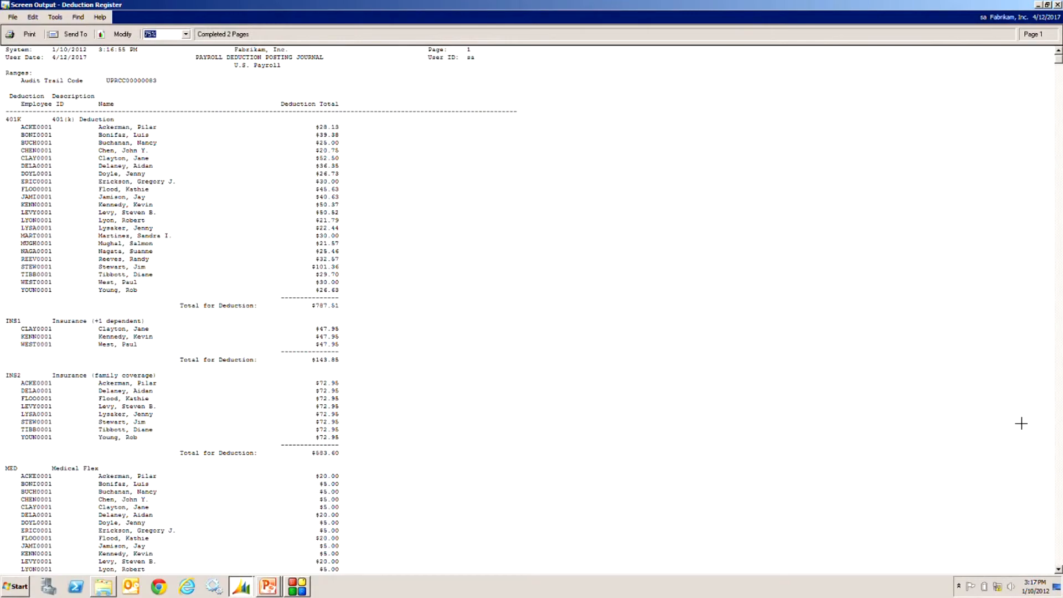
Step: Review the Deduction, Benefit, and State Tax registers at full size, closing each one and the Local Tax Register
{"action": "left_click", "coordinate": [1057, 5]}
{"action": "left_click", "coordinate": [344, 51]}
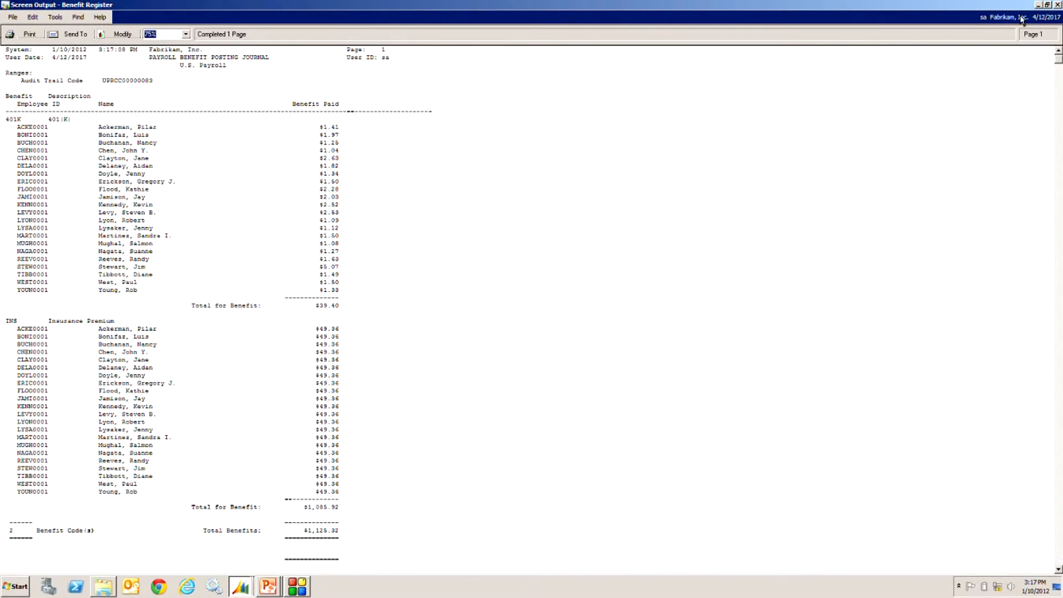
{"action": "left_click", "coordinate": [1057, 5]}
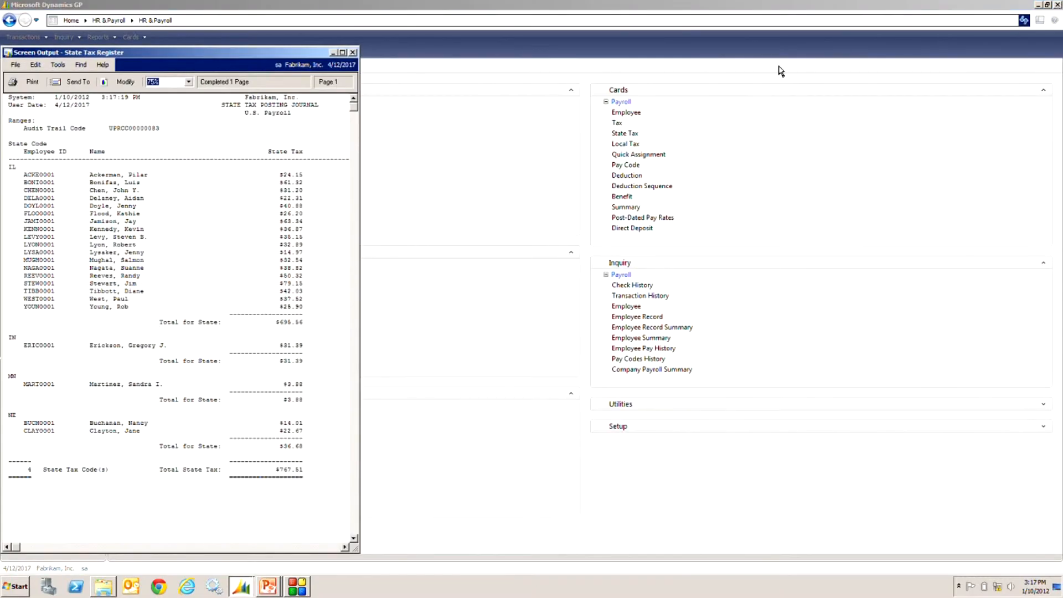
{"action": "left_click", "coordinate": [343, 52]}
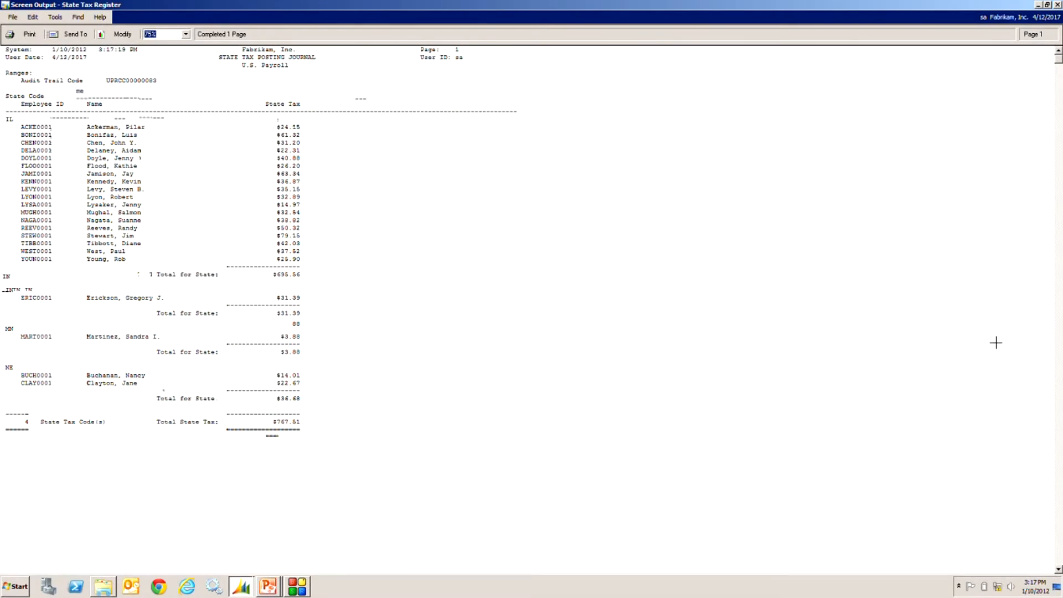
{"action": "left_click", "coordinate": [1057, 5]}
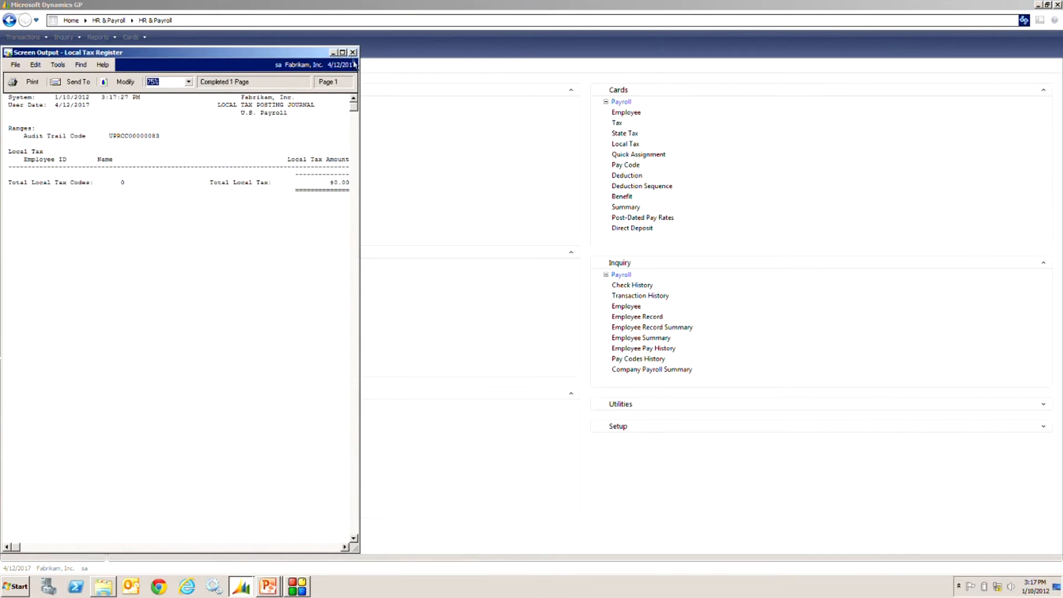
{"action": "left_click", "coordinate": [353, 52]}
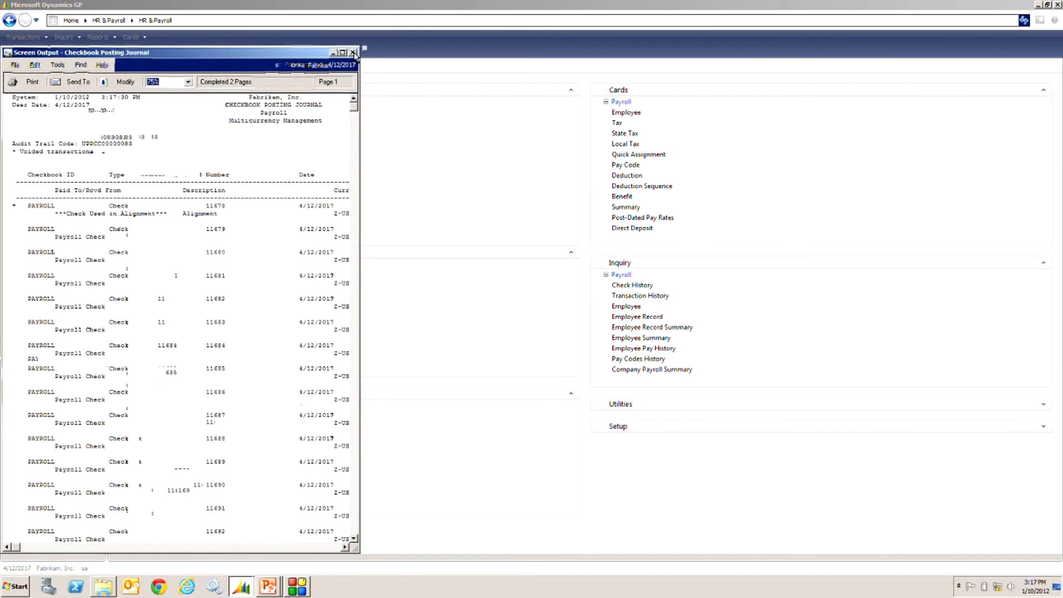
Step: Review the Checkbook Posting Journal, Direct Deposit Register, and Direct Deposit Trxs Register at full size, closing each one
{"action": "left_click", "coordinate": [343, 53]}
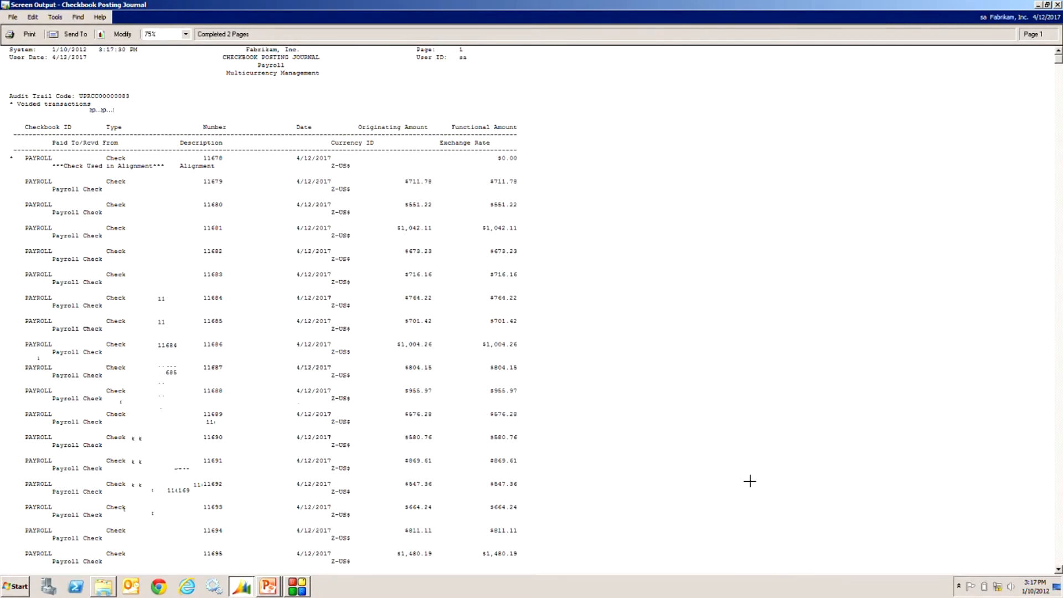
{"action": "left_click", "coordinate": [1057, 4]}
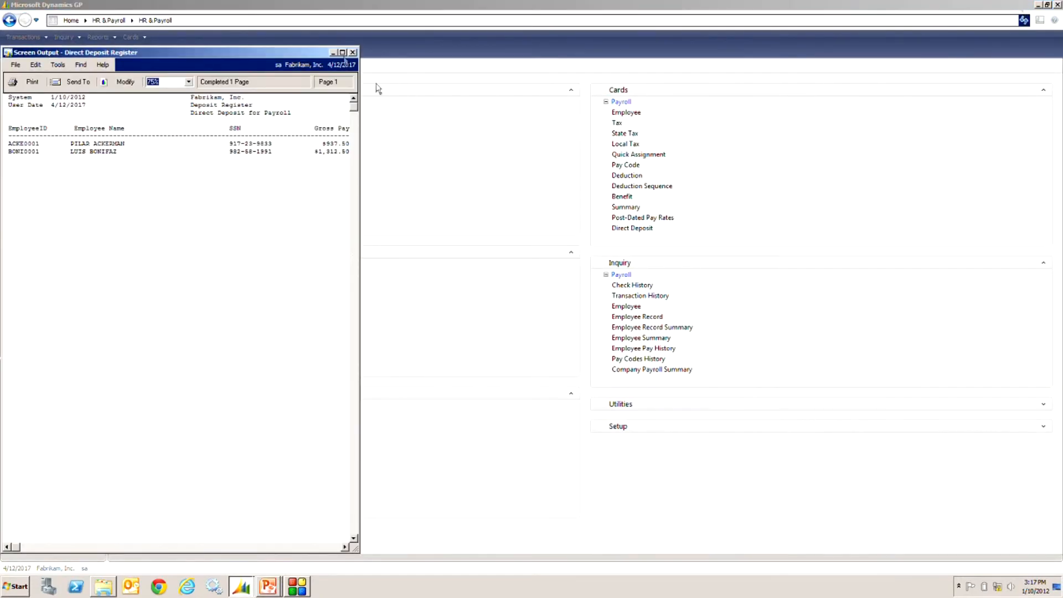
{"action": "left_click", "coordinate": [342, 52]}
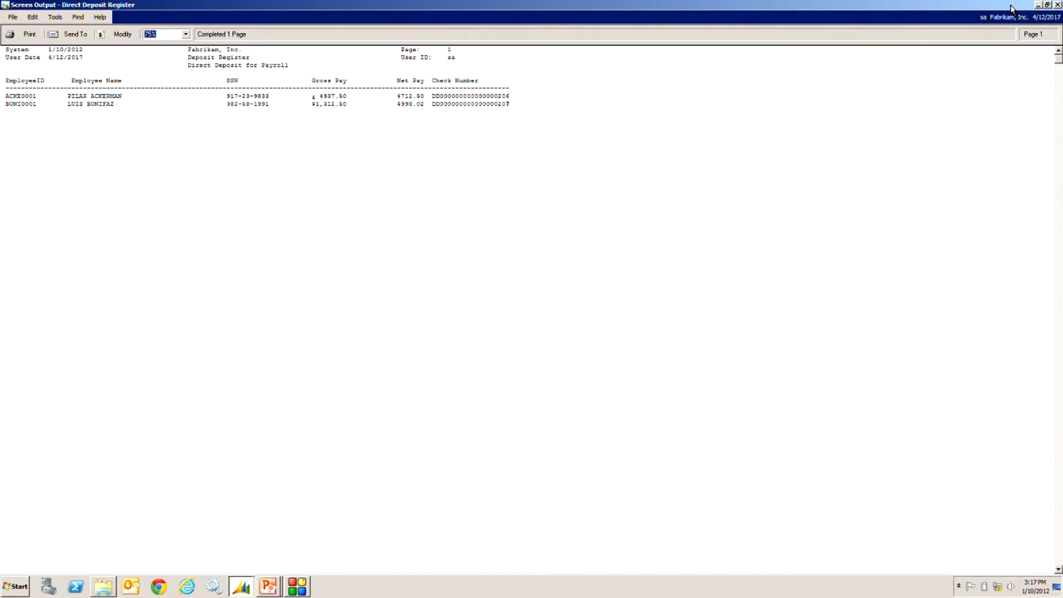
{"action": "left_click", "coordinate": [1058, 5]}
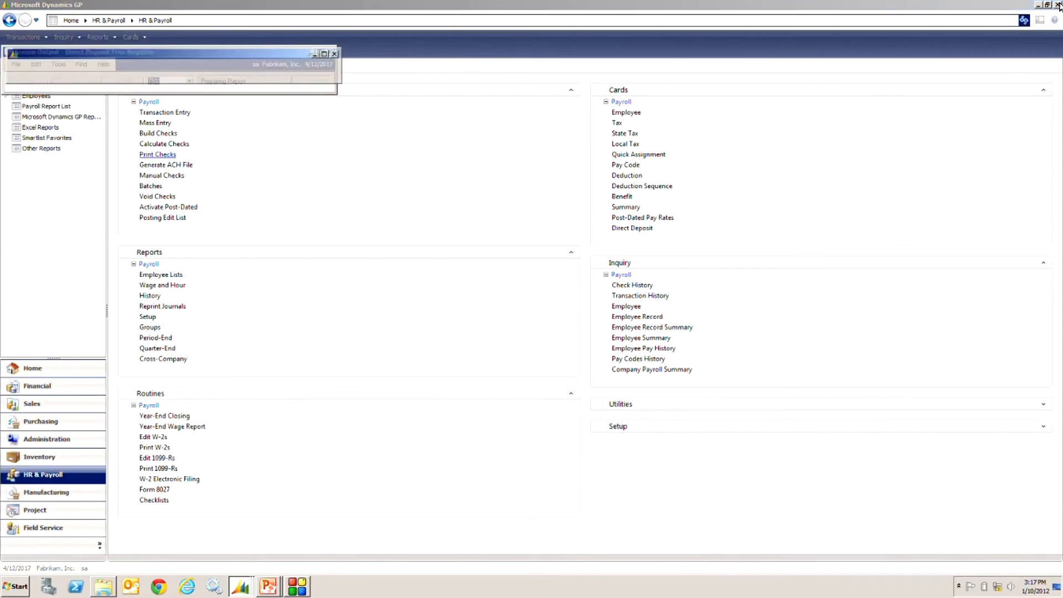
{"action": "left_click", "coordinate": [343, 52]}
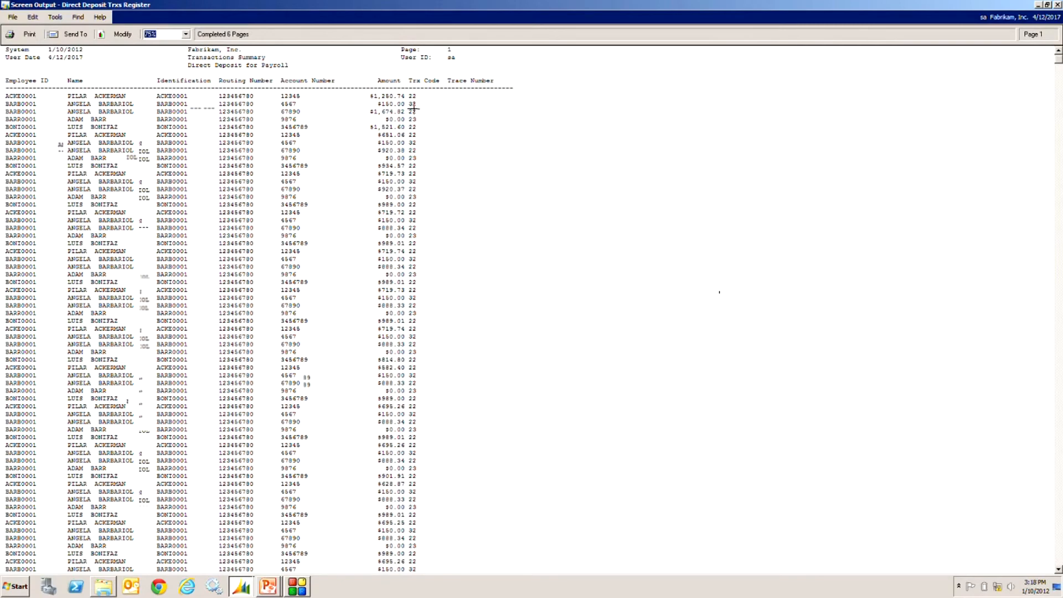
{"action": "left_click", "coordinate": [1056, 4]}
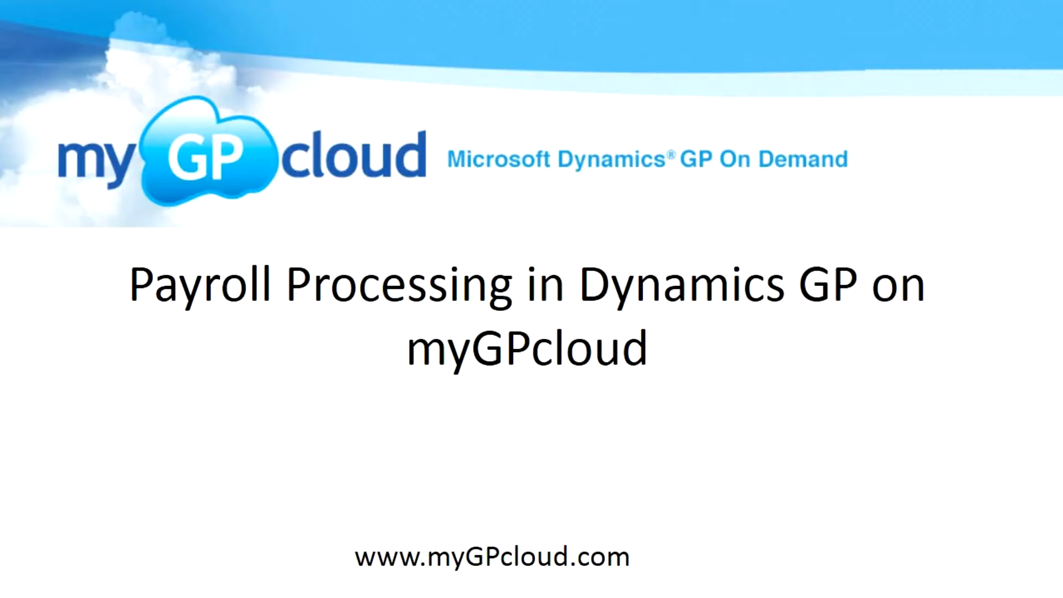